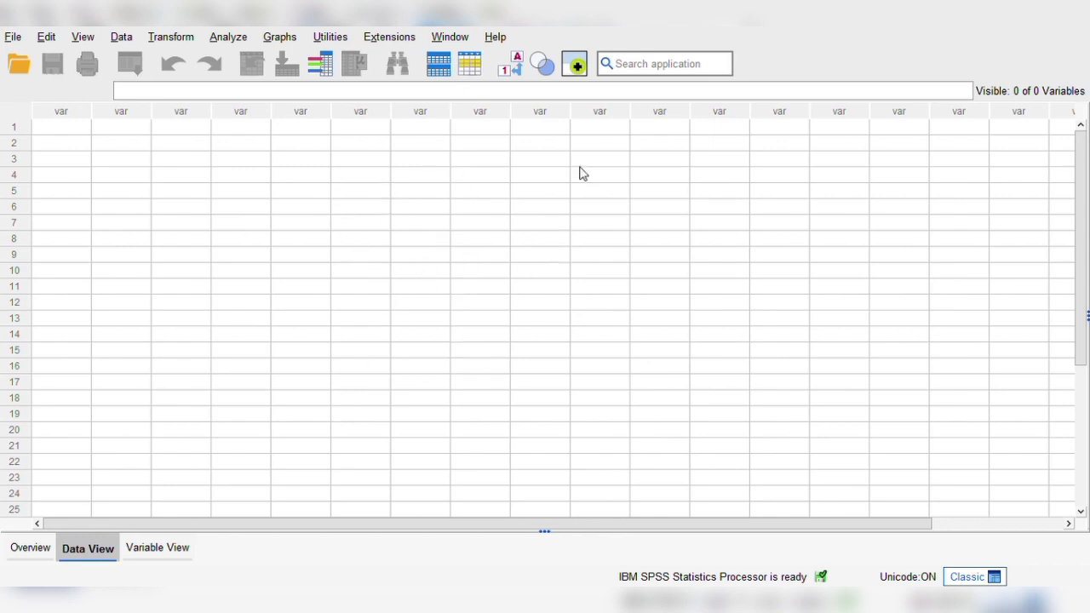
Define the first variable in Variable View with the name Nama and the String type.
{"action": "key", "text": "ctrl+t"}
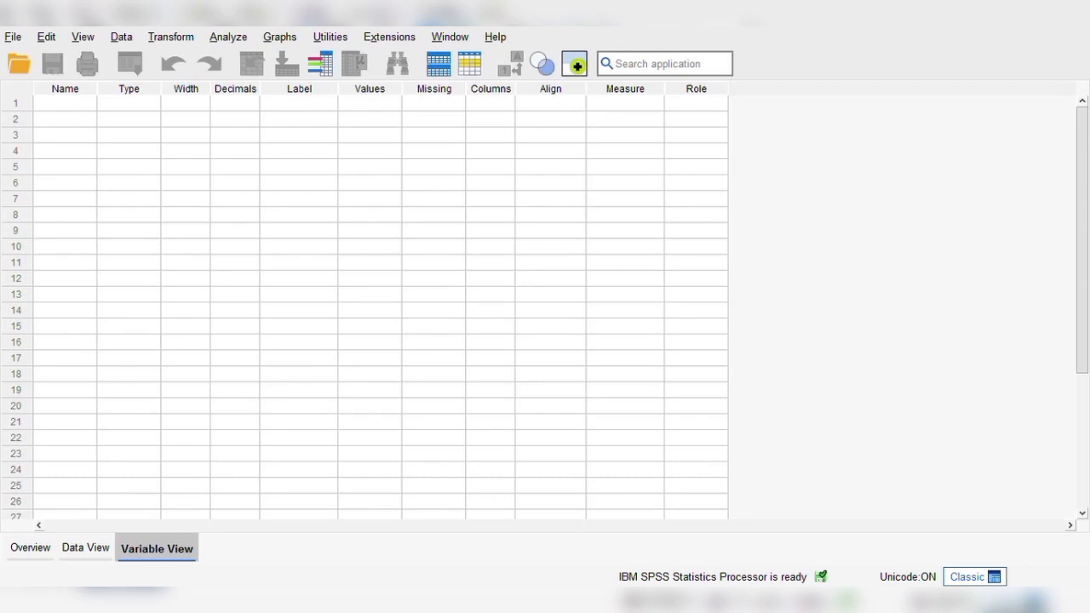
{"action": "left_click", "coordinate": [62, 106]}
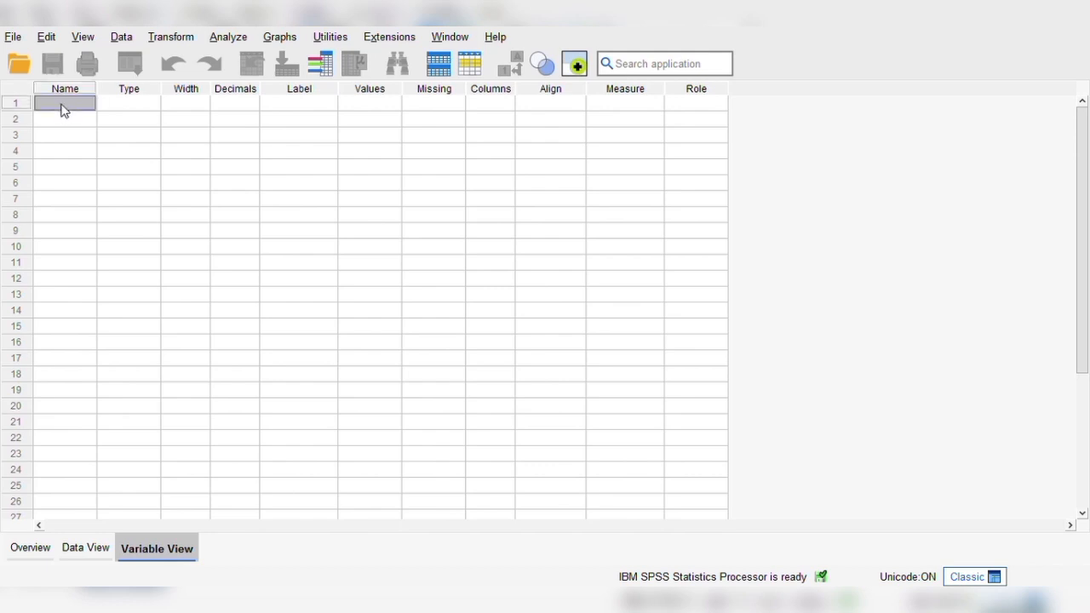
{"action": "type", "text": "Nama"}
{"action": "left_click", "coordinate": [120, 107]}
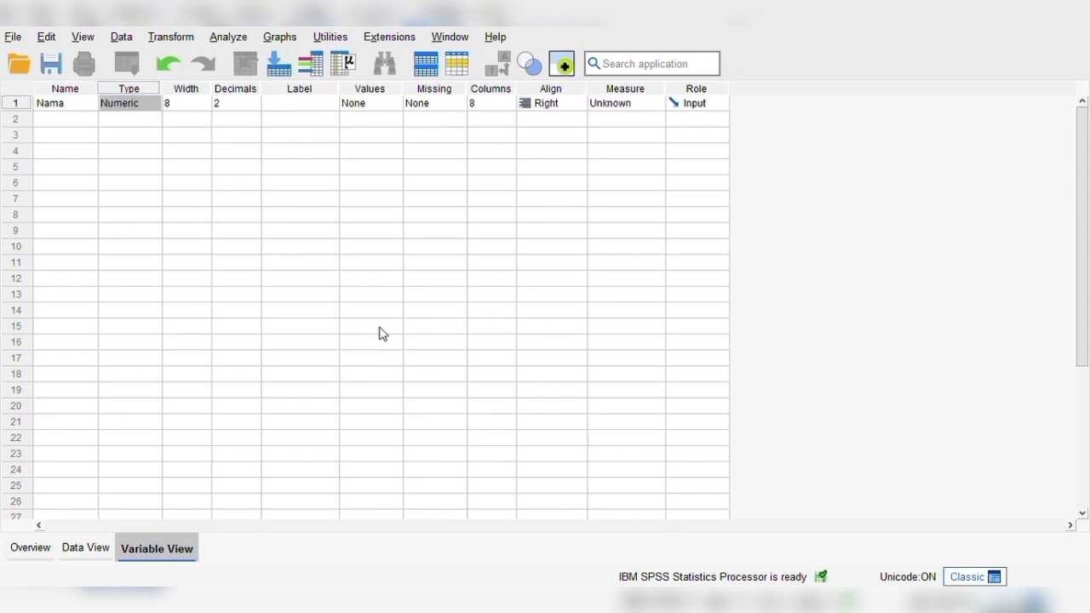
{"action": "left_click", "coordinate": [491, 418]}
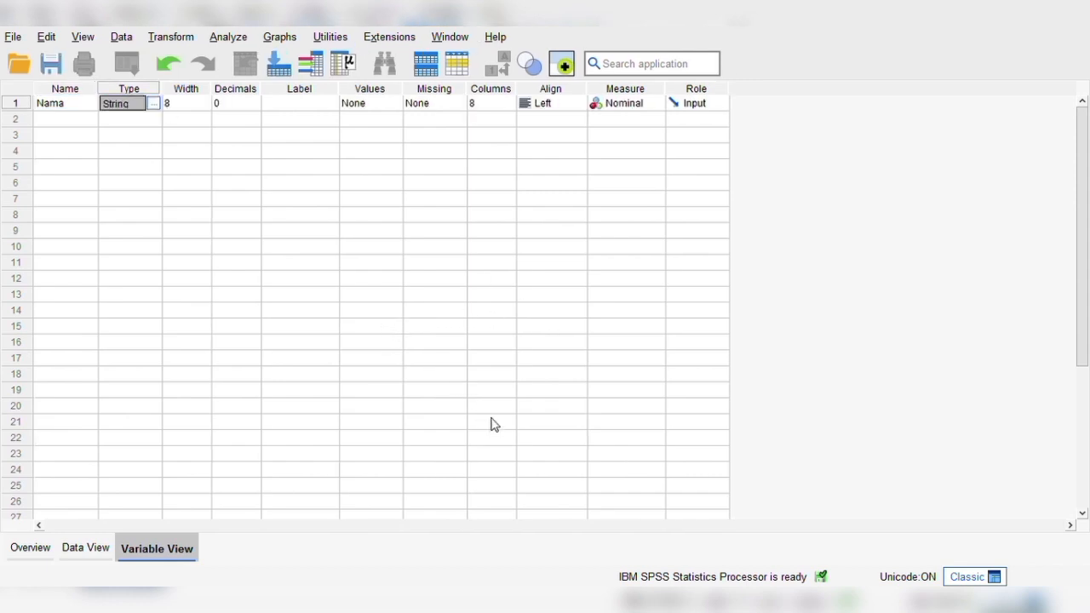
{"action": "key", "text": "Tab"}
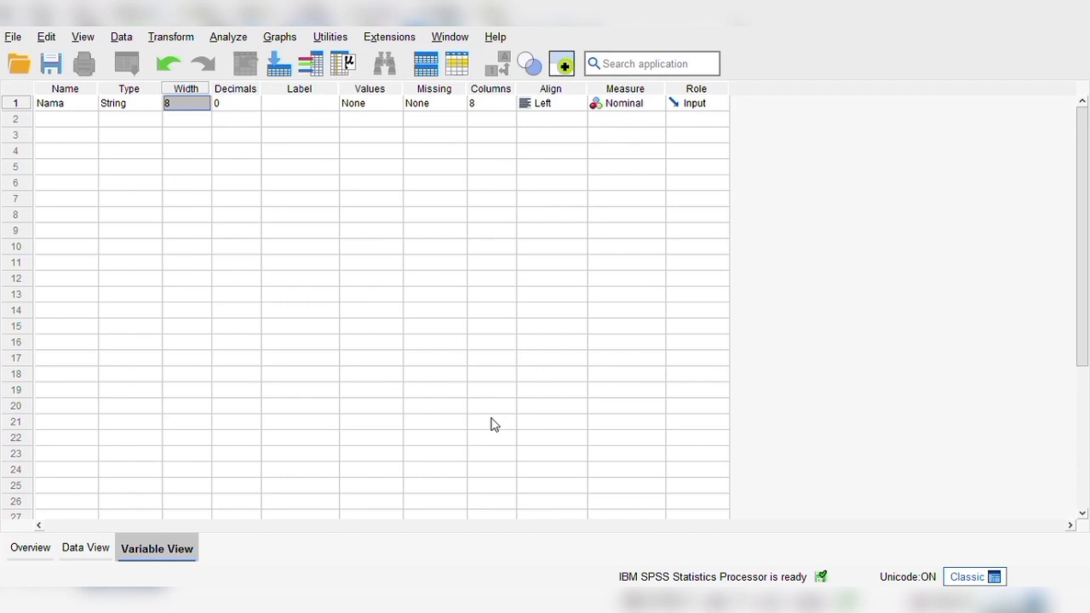
{"action": "key", "text": "shift+Tab"}
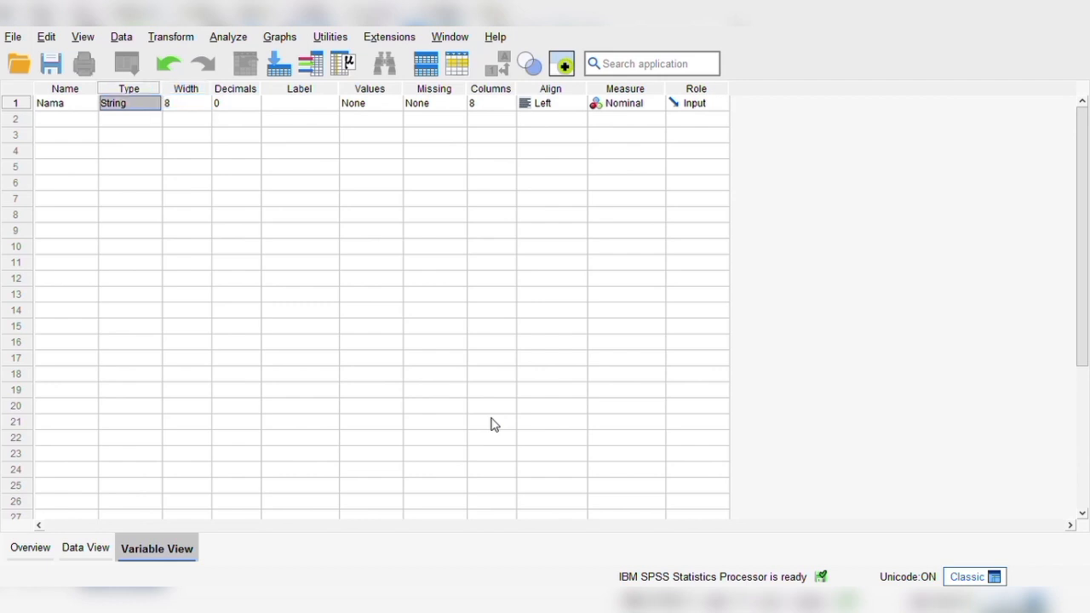
Set the width of the Nama variable to 40.
{"action": "left_click", "coordinate": [195, 109]}
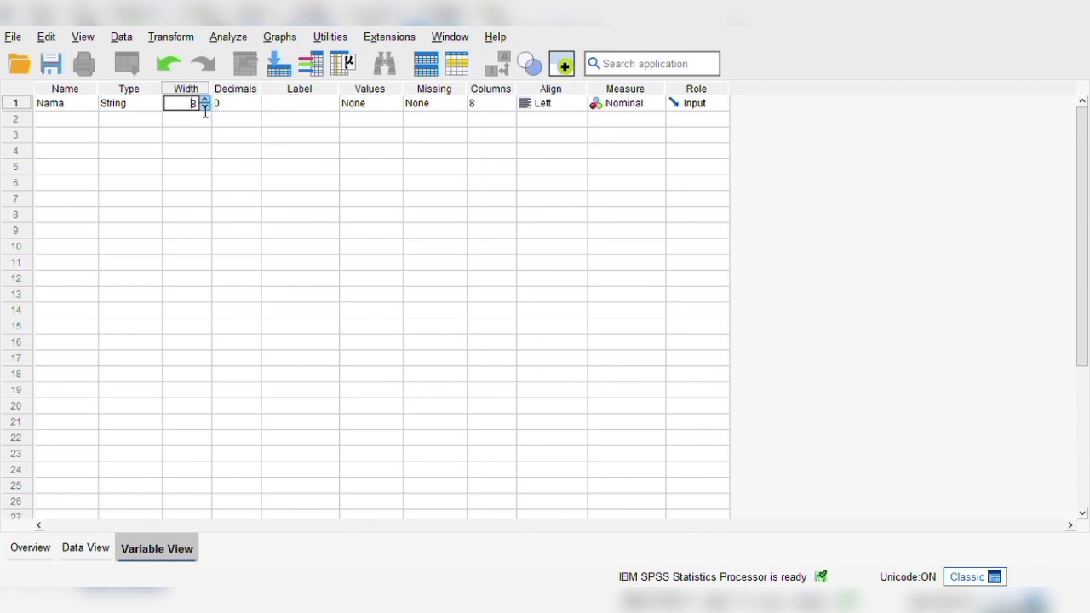
{"action": "key", "text": "BackSpace"}
{"action": "type", "text": "40"}
{"action": "key", "text": "Tab"}
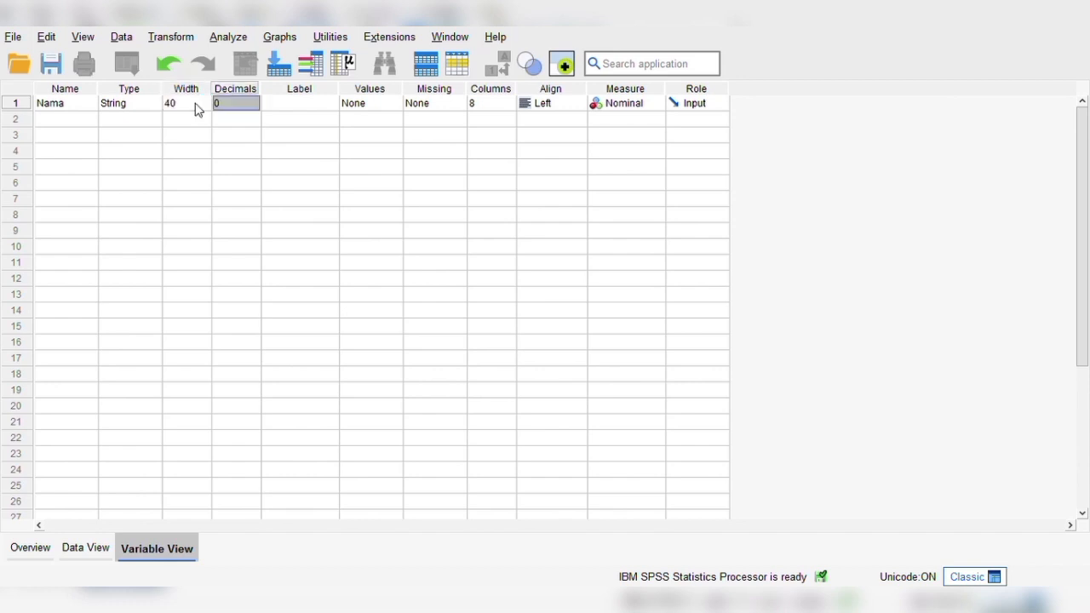
Label the Nama variable as Nama Dosen.
{"action": "key", "text": "Tab"}
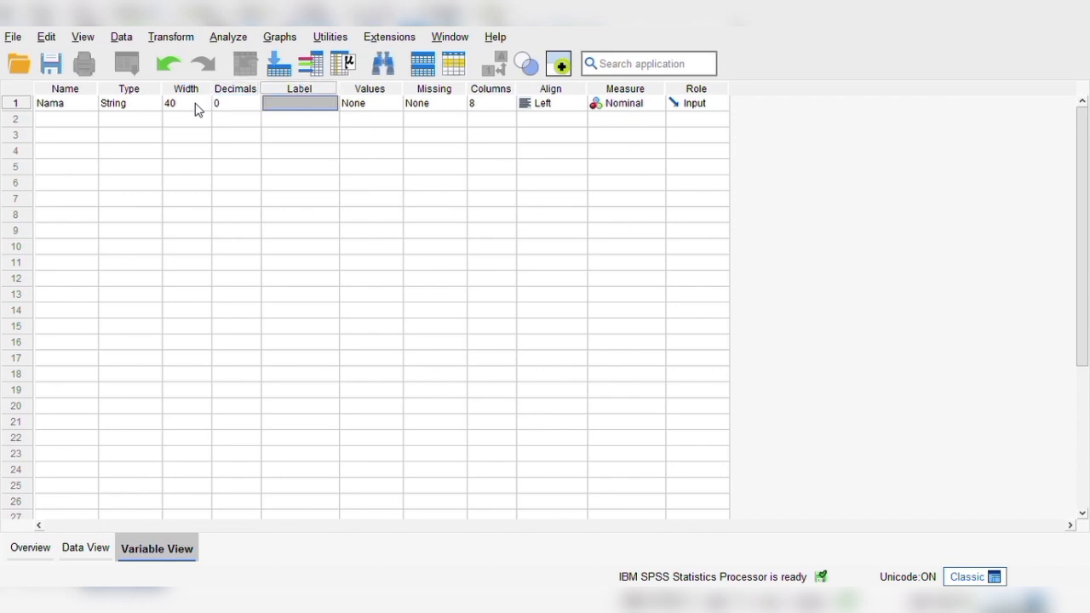
{"action": "type", "text": "Nama S"}
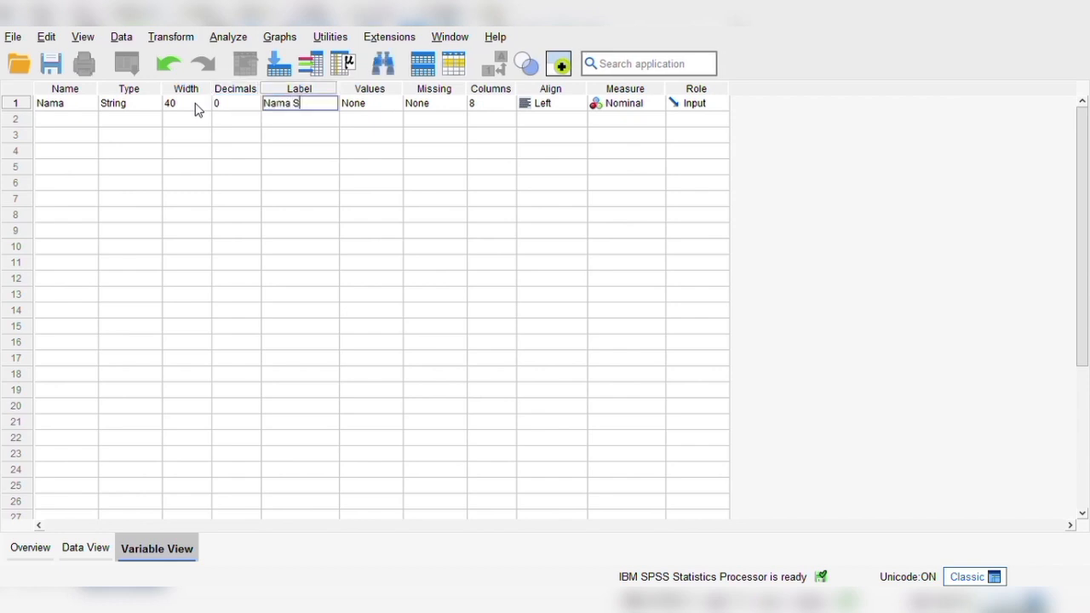
{"action": "key", "text": "BackSpace"}
{"action": "type", "text": "Dosen"}
{"action": "key", "text": "Tab"}
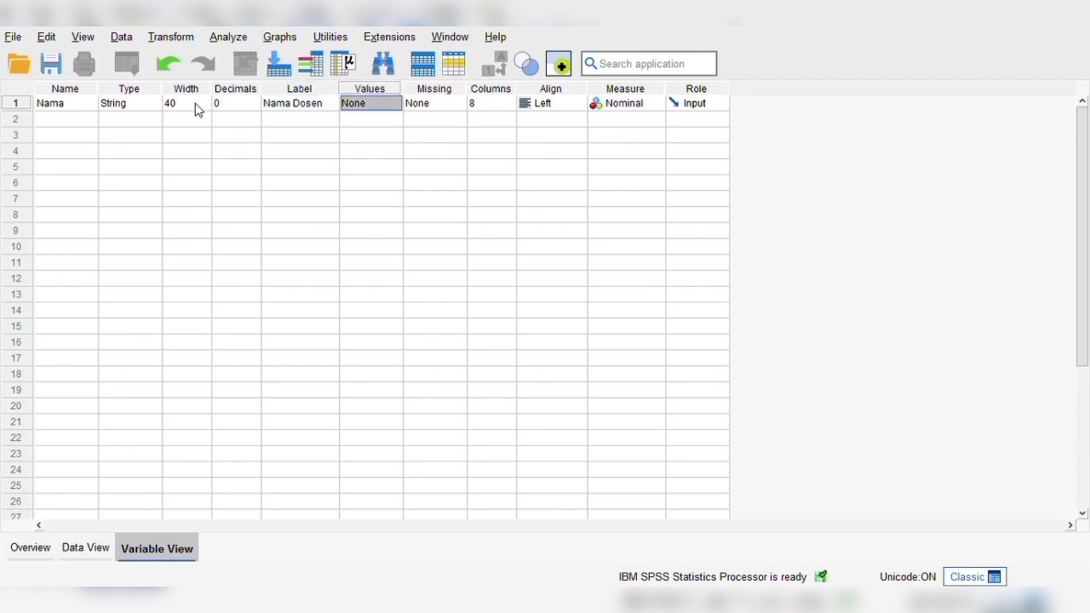
Set the display column width of the Nama variable to 40.
{"action": "key", "text": "Tab"}
{"action": "key", "text": "Tab"}
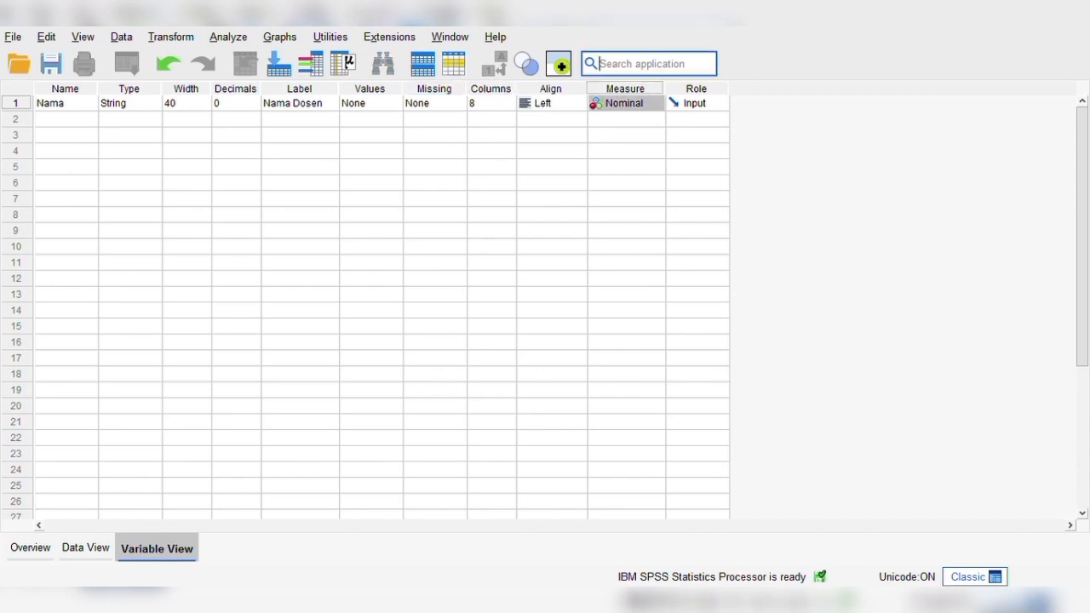
{"action": "left_click", "coordinate": [497, 105]}
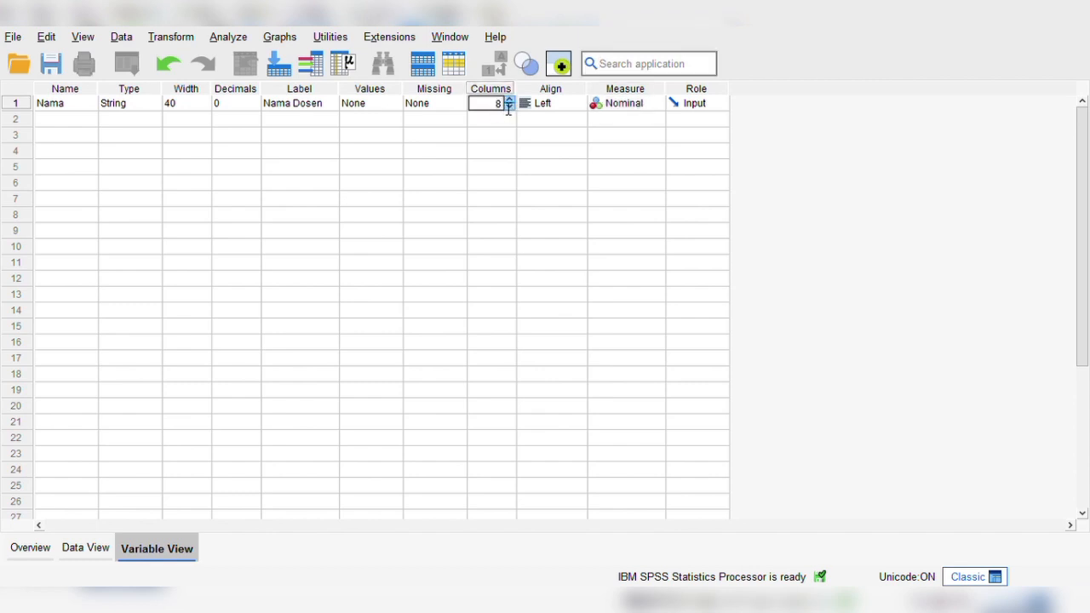
{"action": "key", "text": "BackSpace"}
{"action": "type", "text": "40"}
{"action": "key", "text": "Tab"}
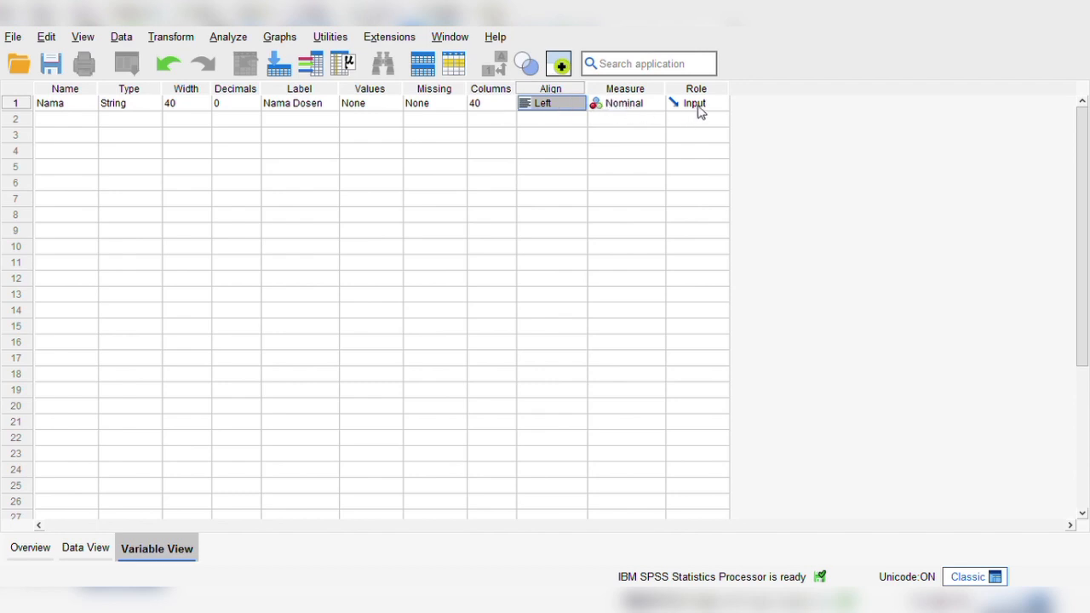
Add a second variable named Gender and set its type to String.
{"action": "left_click", "coordinate": [76, 121]}
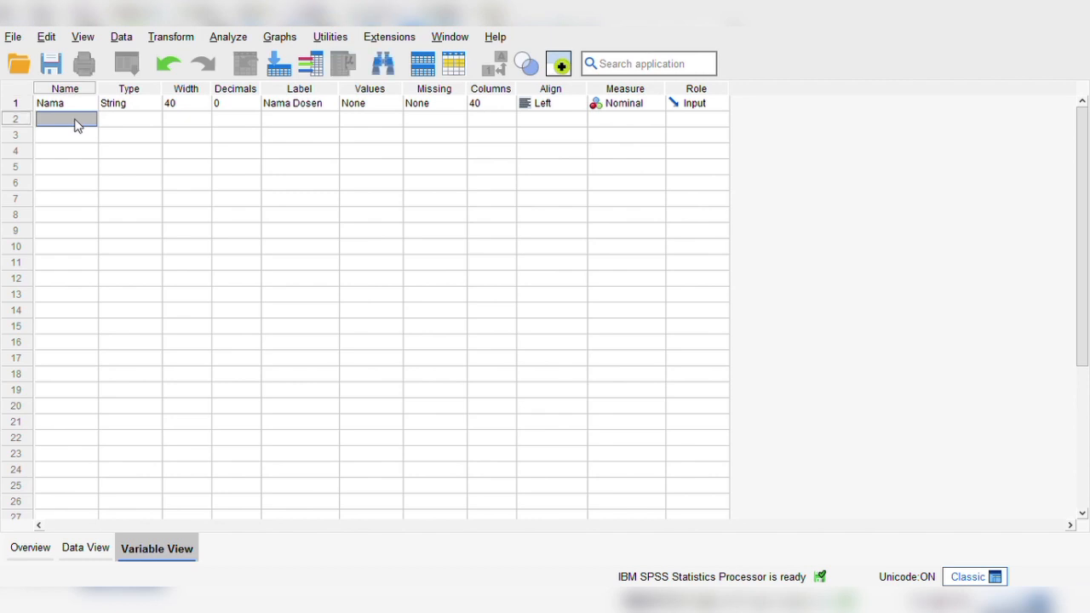
{"action": "type", "text": "Gender"}
{"action": "key", "text": "Tab"}
{"action": "left_click", "coordinate": [151, 118]}
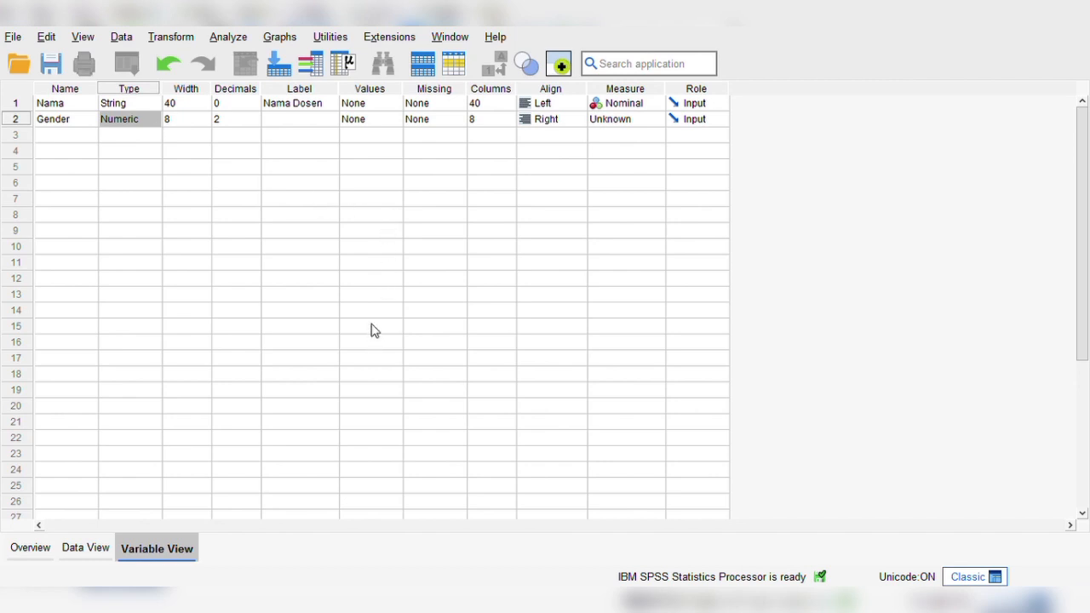
{"action": "left_click", "coordinate": [499, 425]}
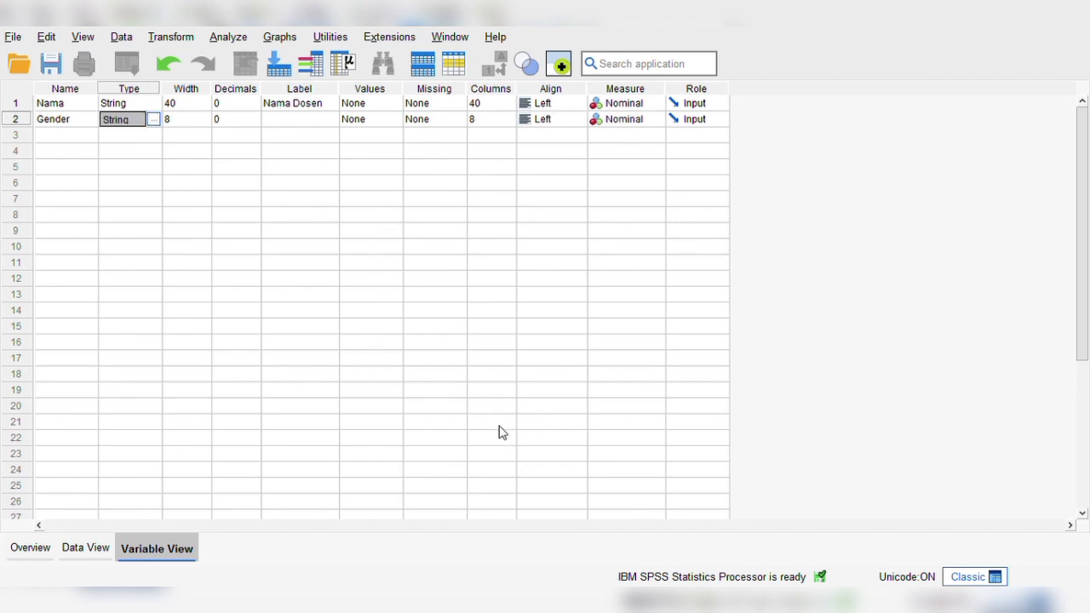
{"action": "key", "text": "Tab"}
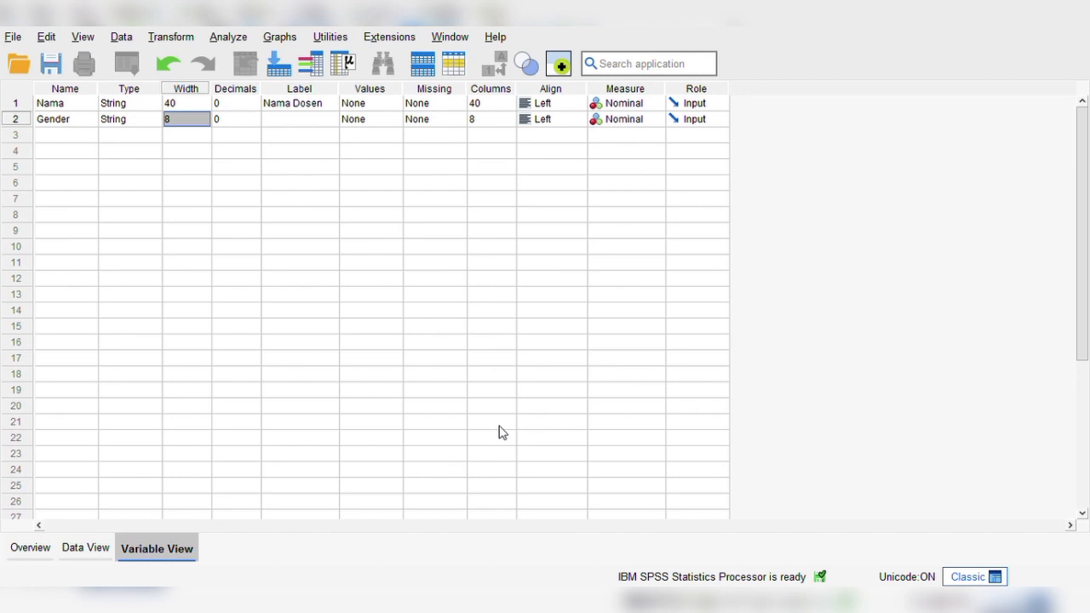
Label the Gender variable as Jenis Kelamin.
{"action": "key", "text": "Tab"}
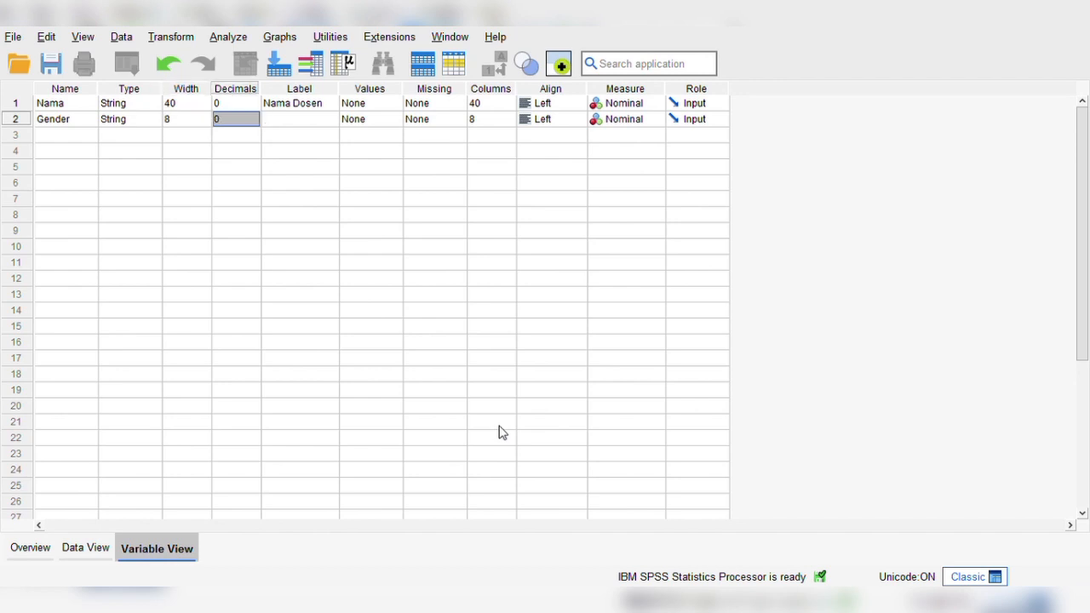
{"action": "key", "text": "Tab"}
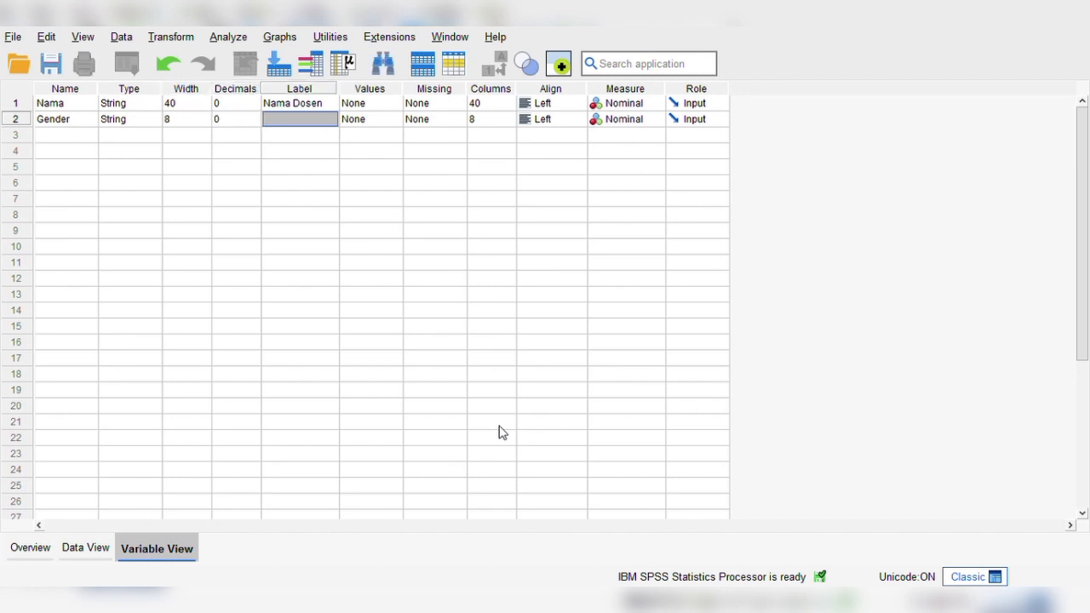
{"action": "type", "text": "Je"}
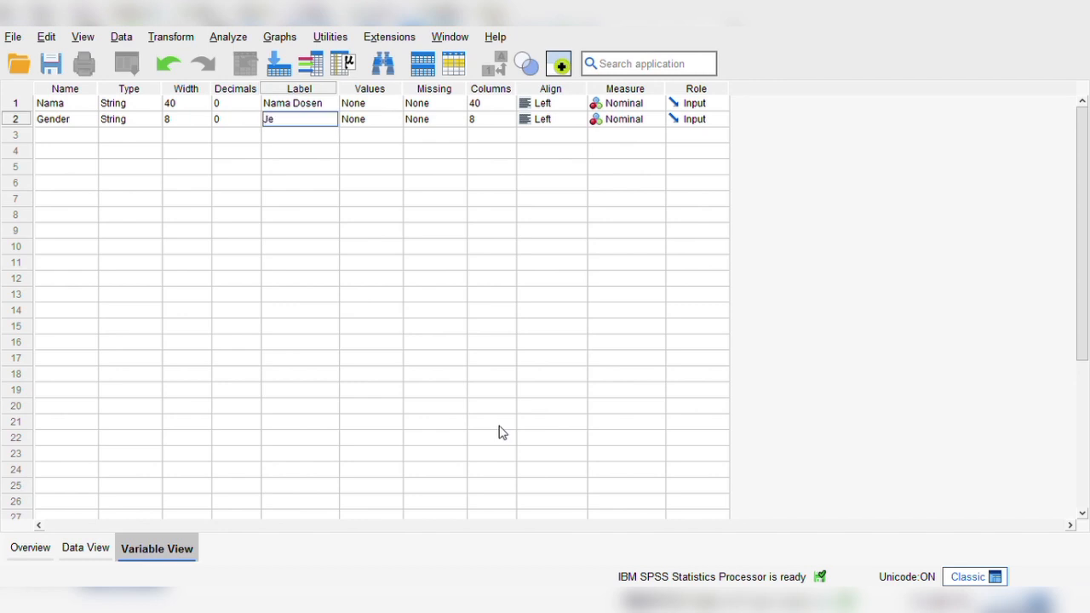
{"action": "type", "text": "nis Kelamin"}
{"action": "key", "text": "Tab"}
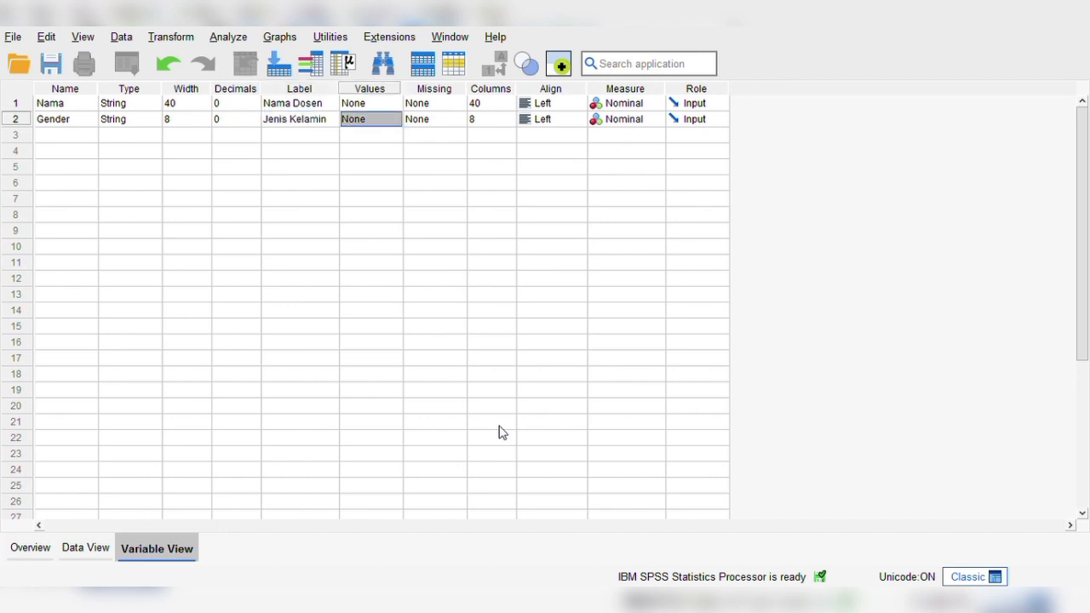
Define the value labels of the Gender variable, with 1 standing for Laki-Laki.
{"action": "key", "text": "Tab"}
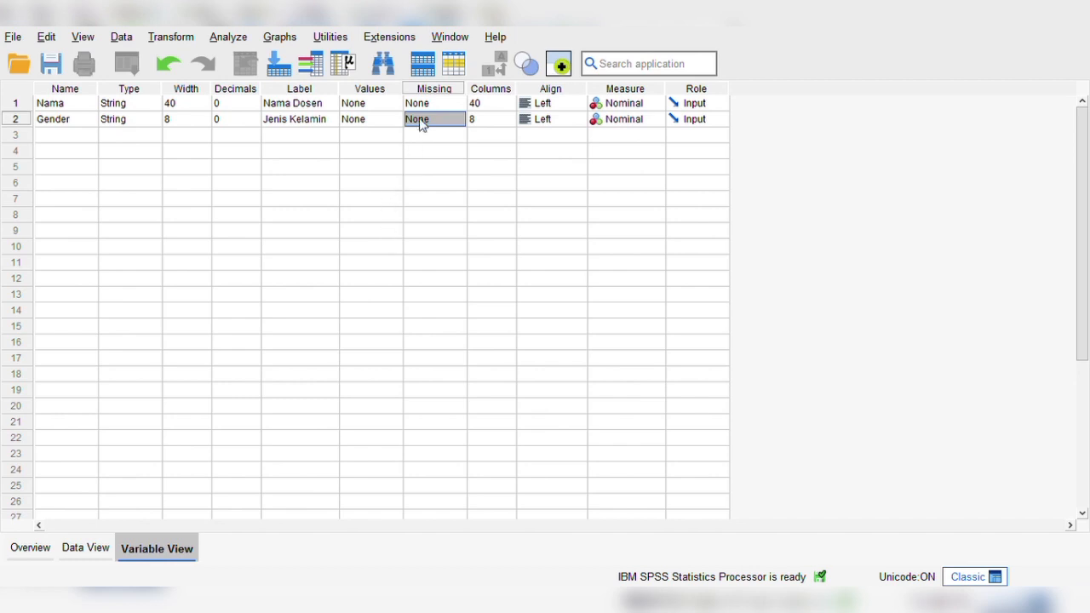
{"action": "left_click", "coordinate": [370, 125]}
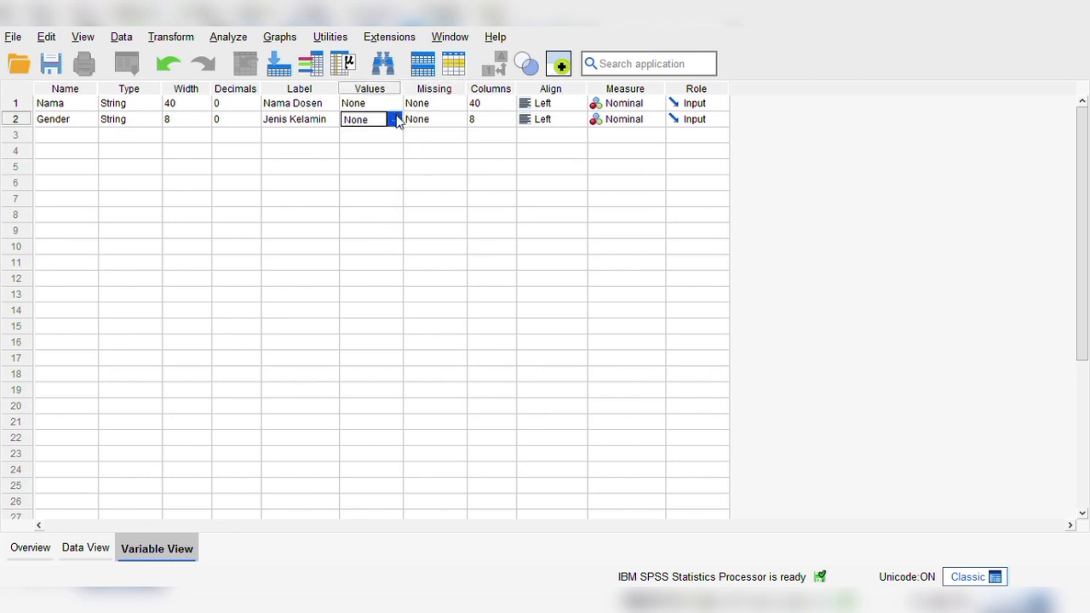
{"action": "left_click", "coordinate": [397, 121]}
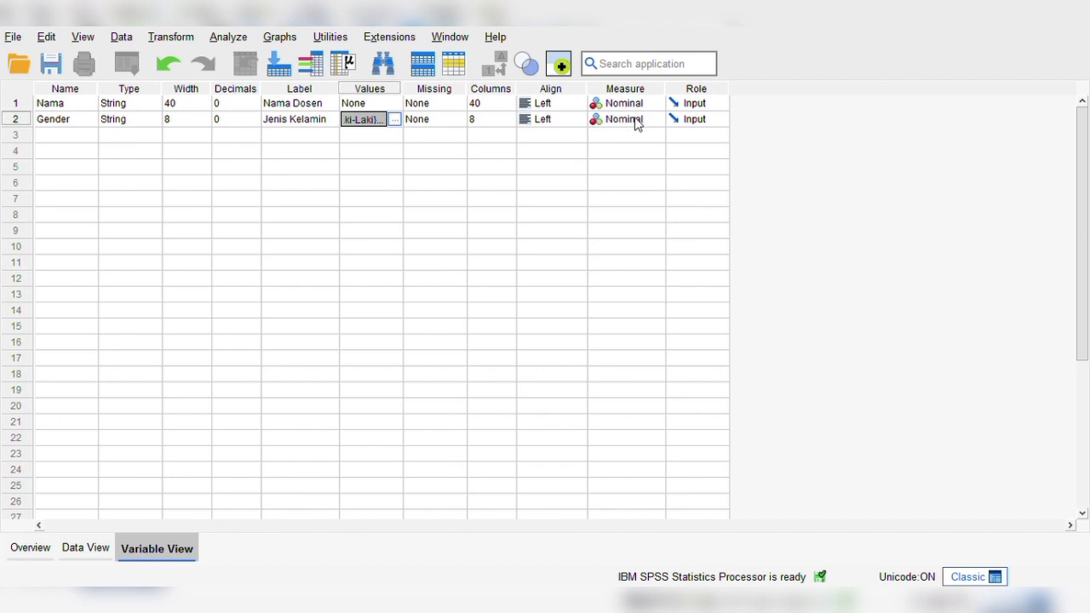
Add a third variable named Usia, keep it numeric, and label it Usia.
{"action": "left_click", "coordinate": [54, 137]}
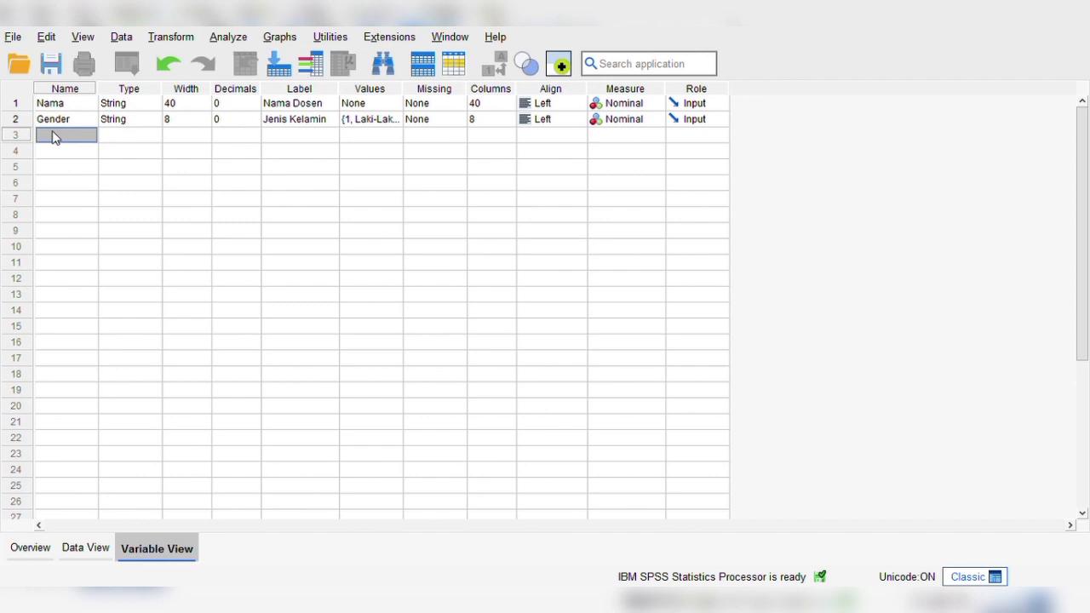
{"action": "type", "text": "Usia"}
{"action": "key", "text": "Tab"}
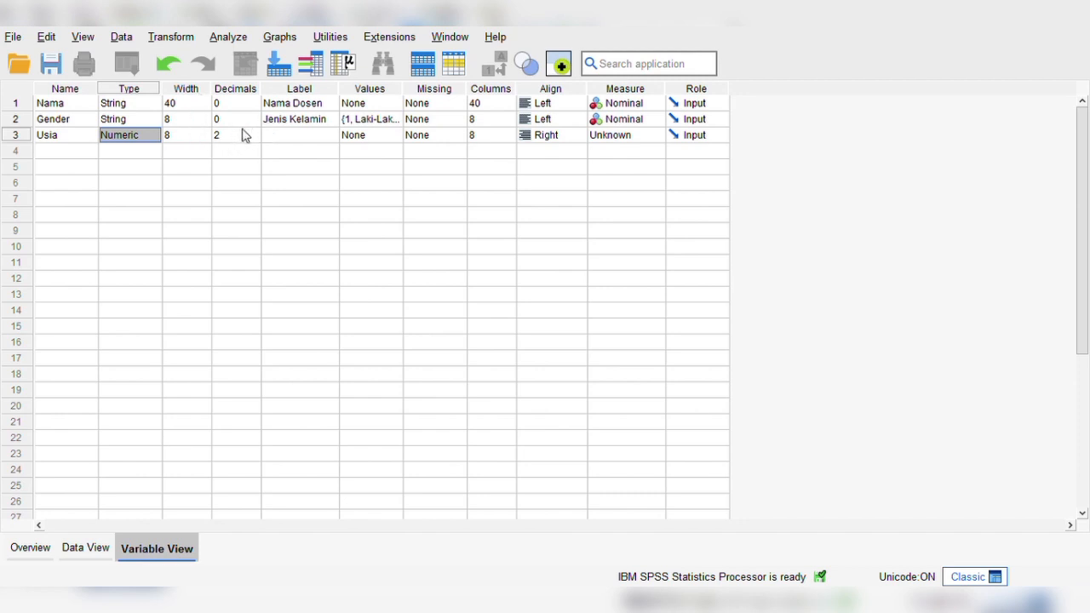
{"action": "double_click", "coordinate": [298, 136]}
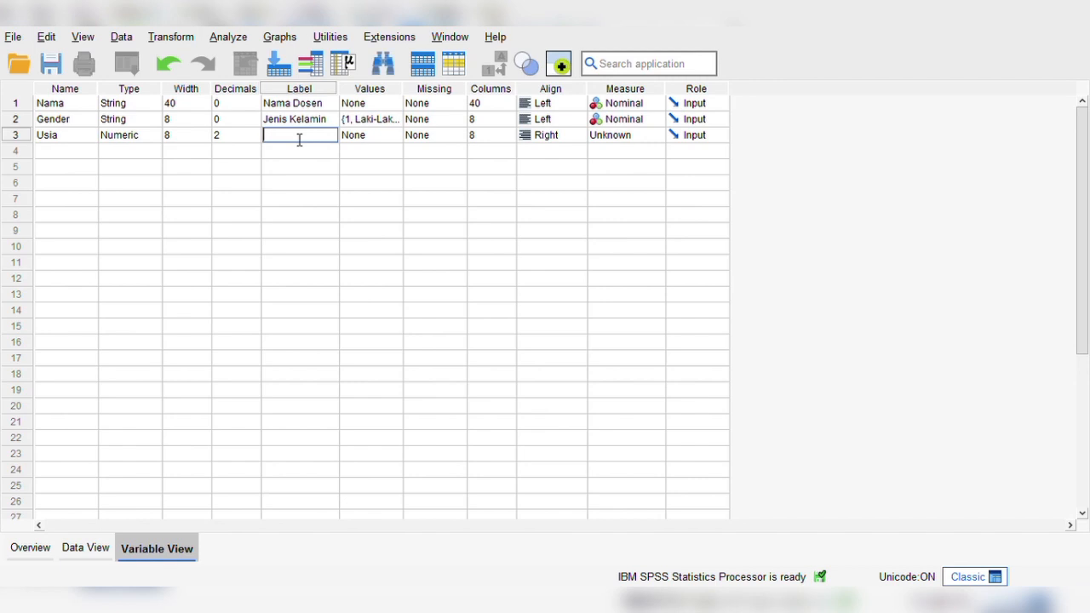
{"action": "type", "text": "Usia"}
{"action": "key", "text": "Tab"}
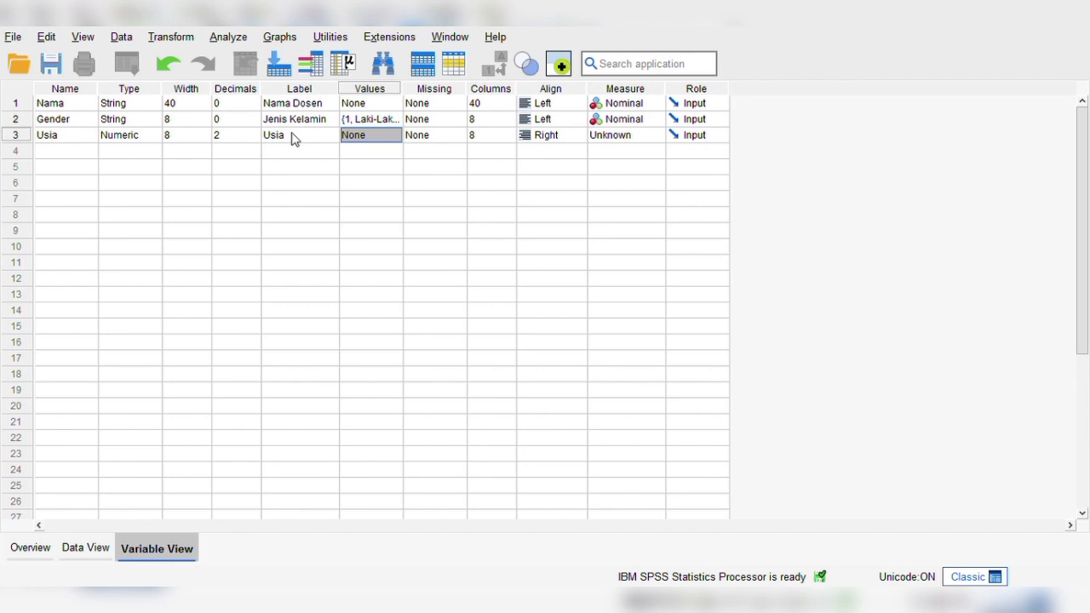
Set the Usia variable's alignment to Left and its measurement level to Scale.
{"action": "key", "text": "Tab"}
{"action": "key", "text": "Tab"}
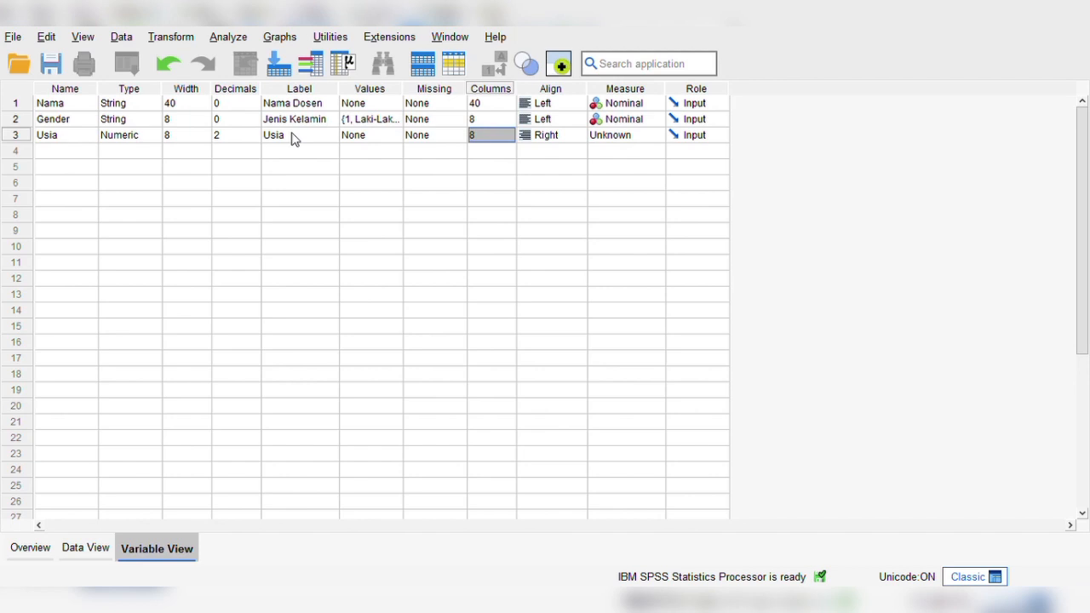
{"action": "left_click", "coordinate": [555, 138]}
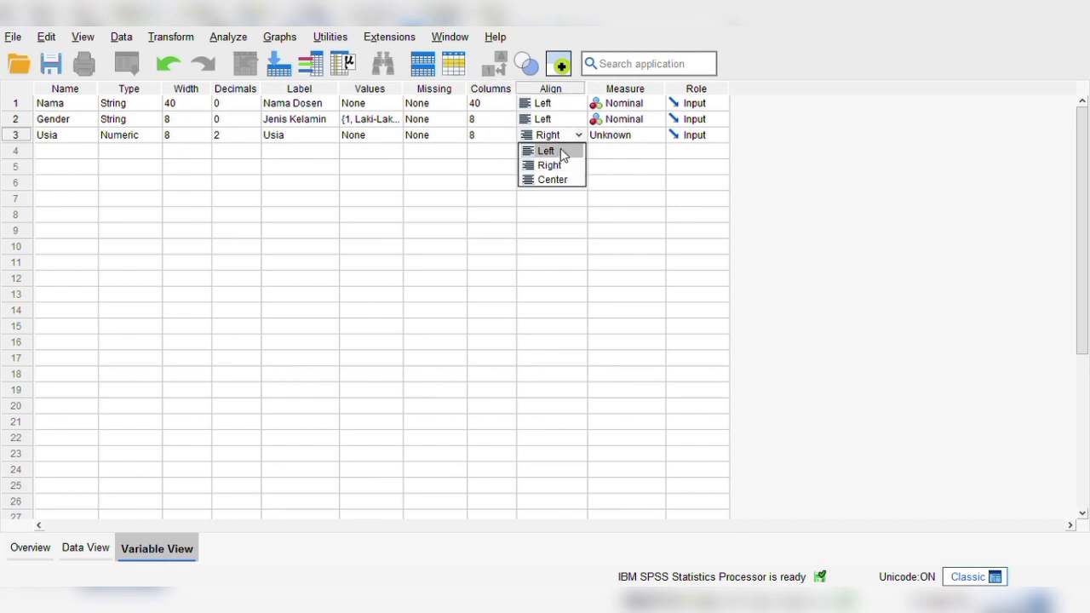
{"action": "left_click", "coordinate": [559, 149]}
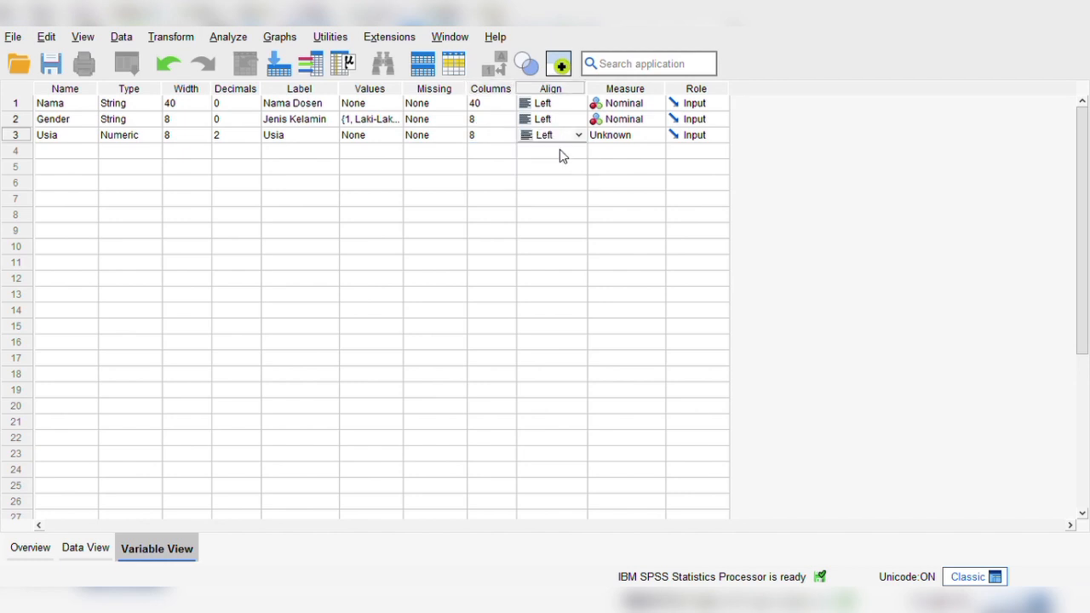
{"action": "left_click", "coordinate": [610, 137]}
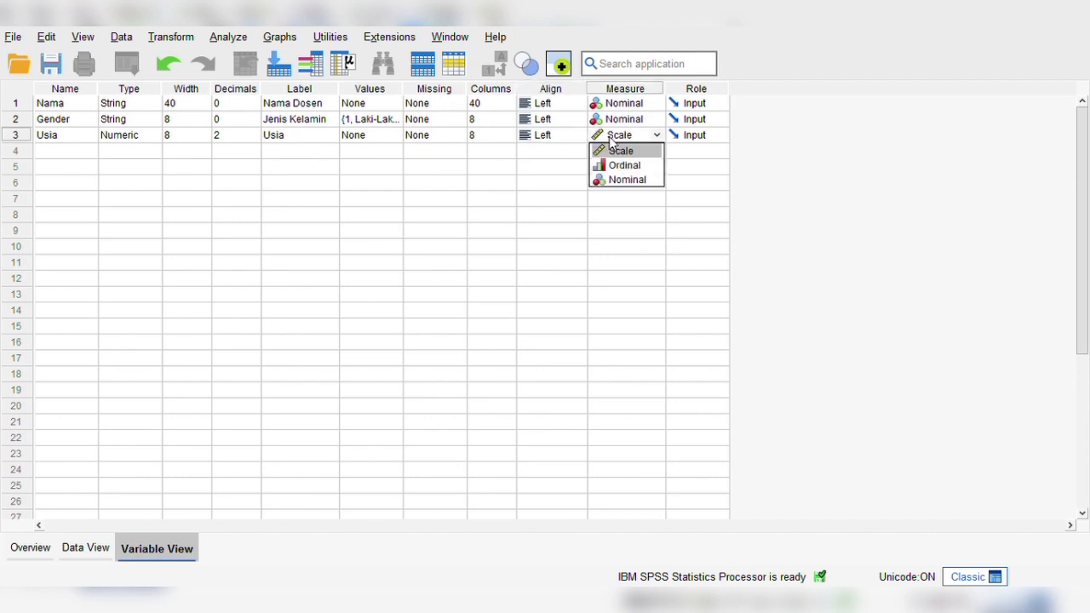
{"action": "left_click", "coordinate": [619, 157]}
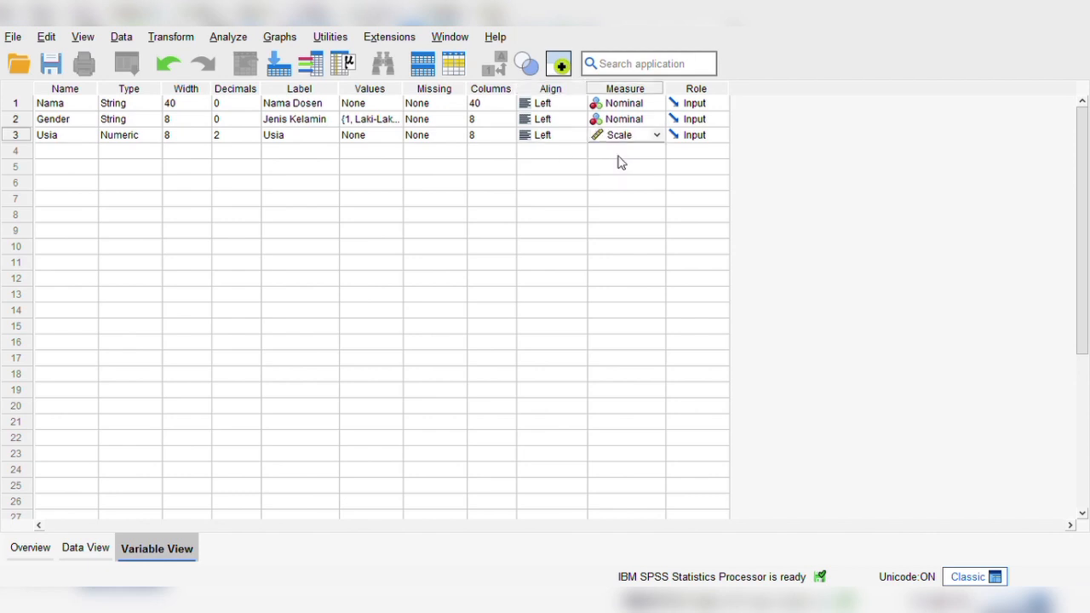
Add a fourth variable named Pendidikan and set its type to String.
{"action": "left_click", "coordinate": [54, 155]}
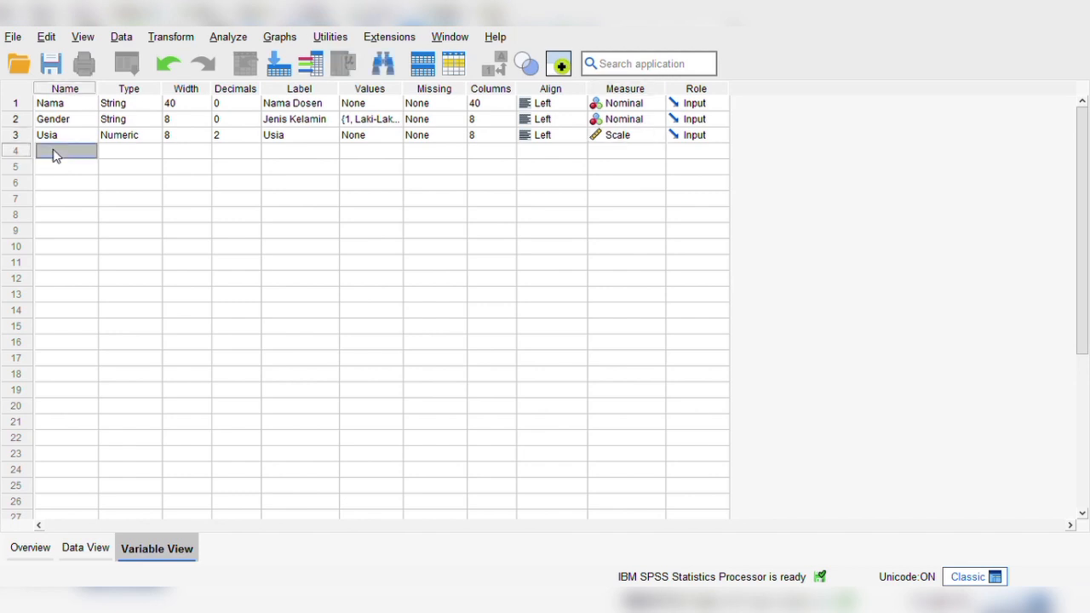
{"action": "type", "text": "Pendidikan"}
{"action": "key", "text": "Tab"}
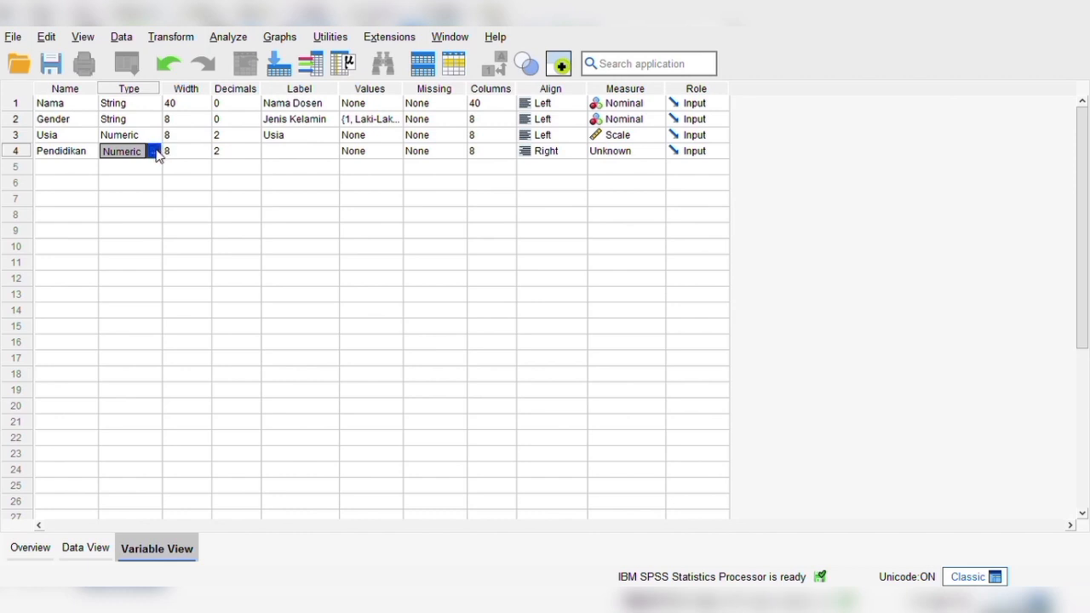
{"action": "left_click", "coordinate": [389, 324]}
{"action": "left_click", "coordinate": [497, 425]}
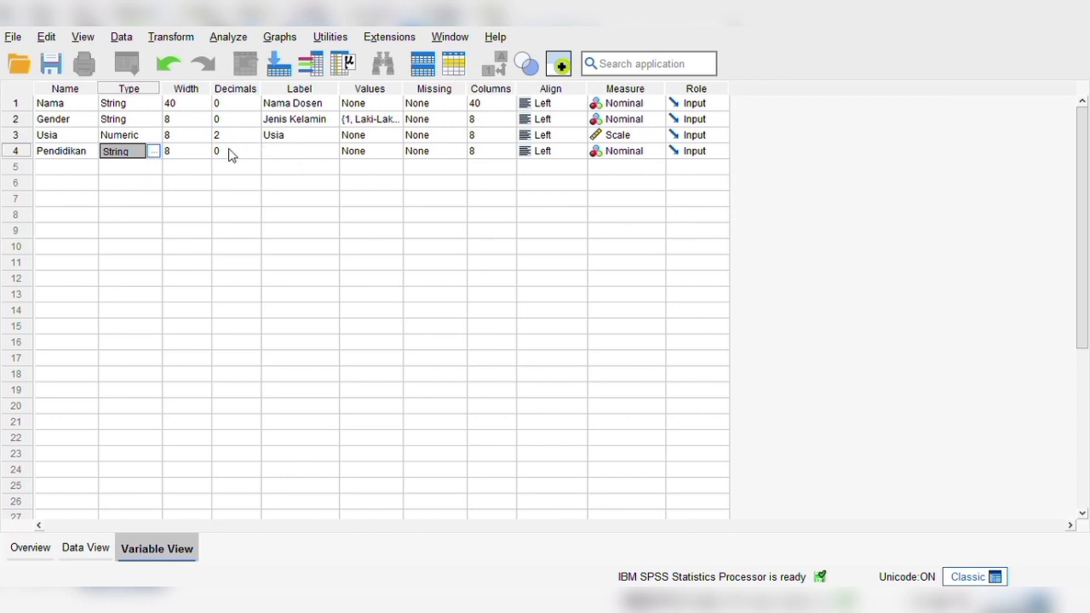
Label the Pendidikan variable Tingkat Pendidikan and define its value labels, with 1 standing for S2.
{"action": "left_click", "coordinate": [288, 152]}
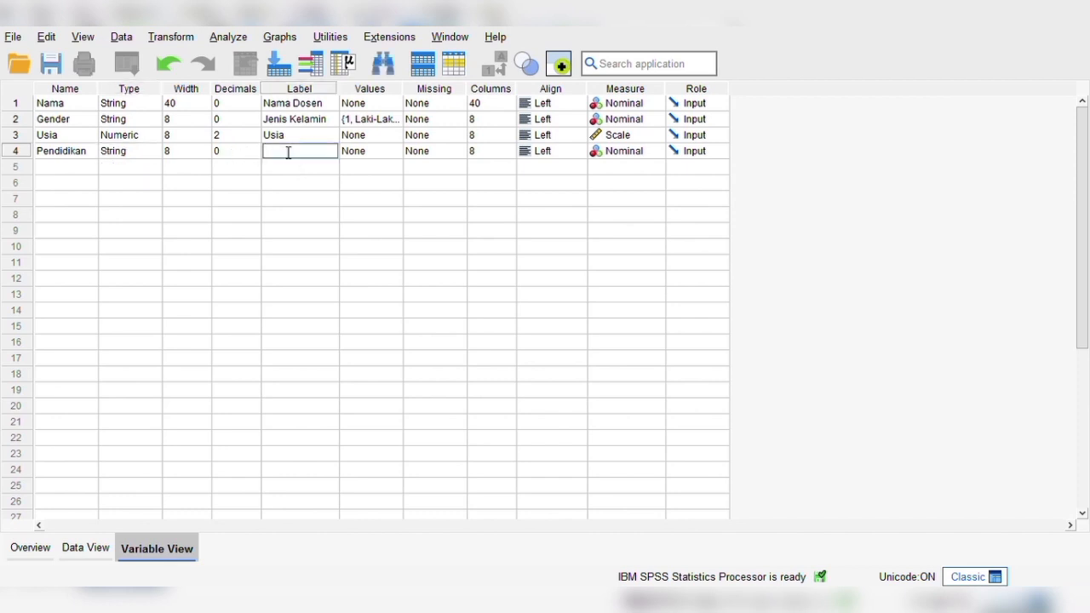
{"action": "type", "text": "Tingkat Pendidikan"}
{"action": "key", "text": "Tab"}
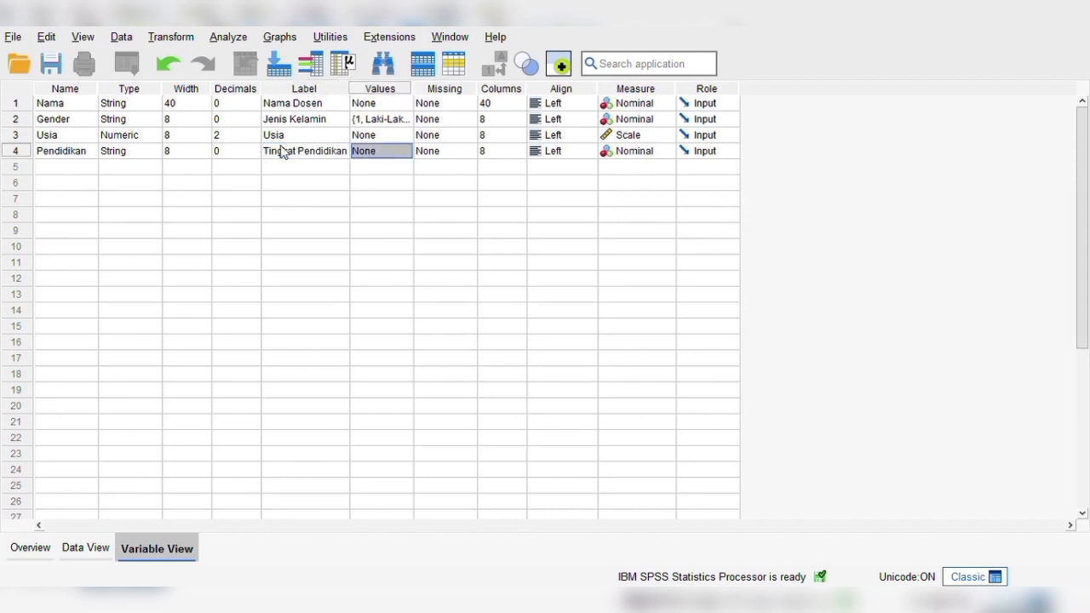
{"action": "left_click", "coordinate": [407, 152]}
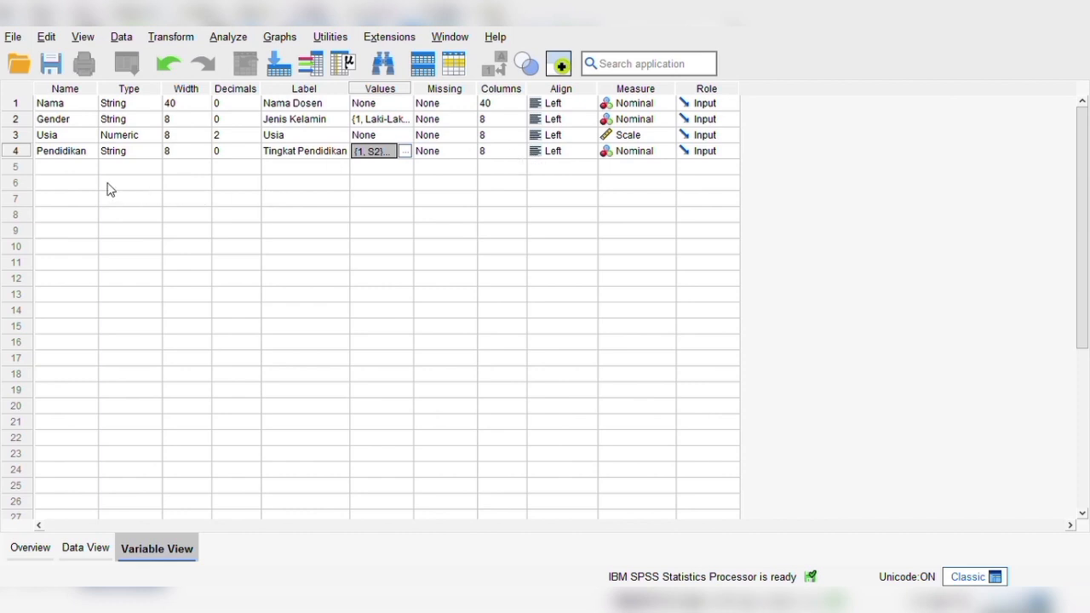
Add a fifth variable named Keahlian and set its type to String.
{"action": "left_click", "coordinate": [73, 172]}
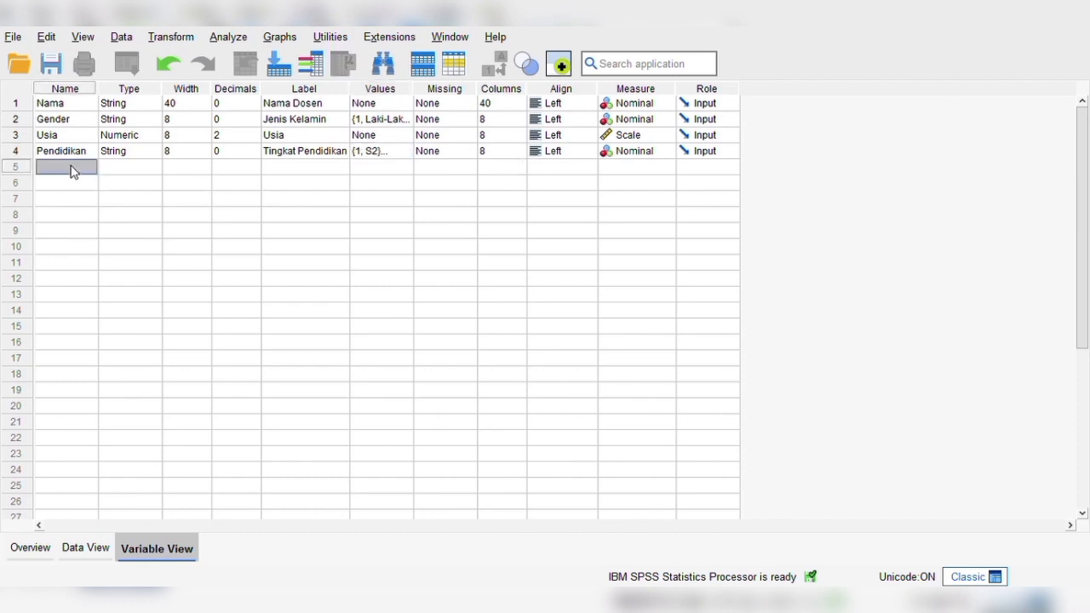
{"action": "type", "text": "Keahlian"}
{"action": "left_click", "coordinate": [141, 166]}
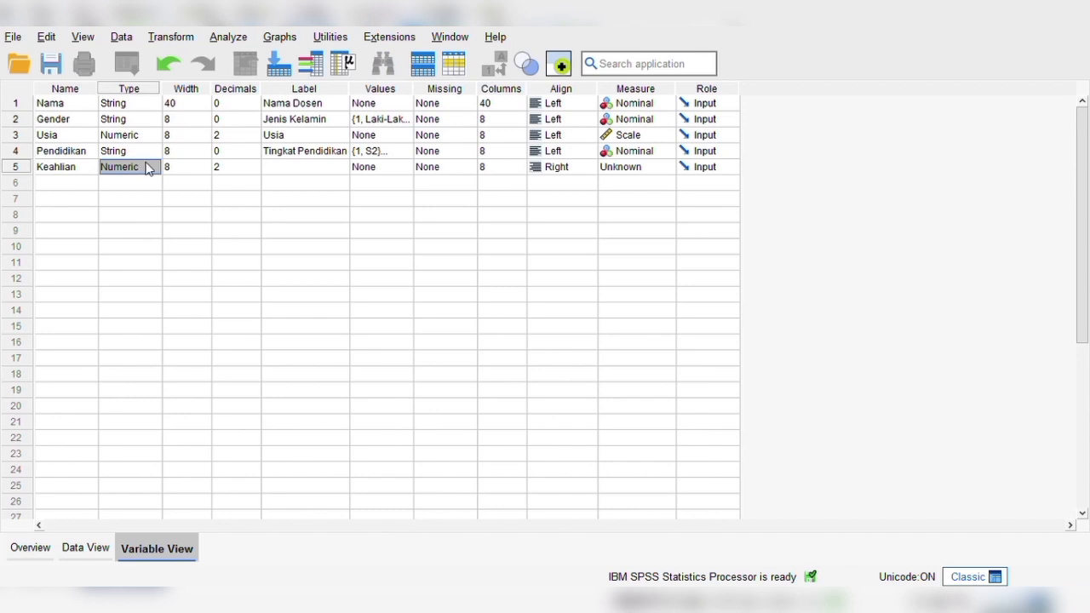
{"action": "left_click", "coordinate": [155, 168]}
{"action": "left_click", "coordinate": [501, 420]}
{"action": "key", "text": "Tab"}
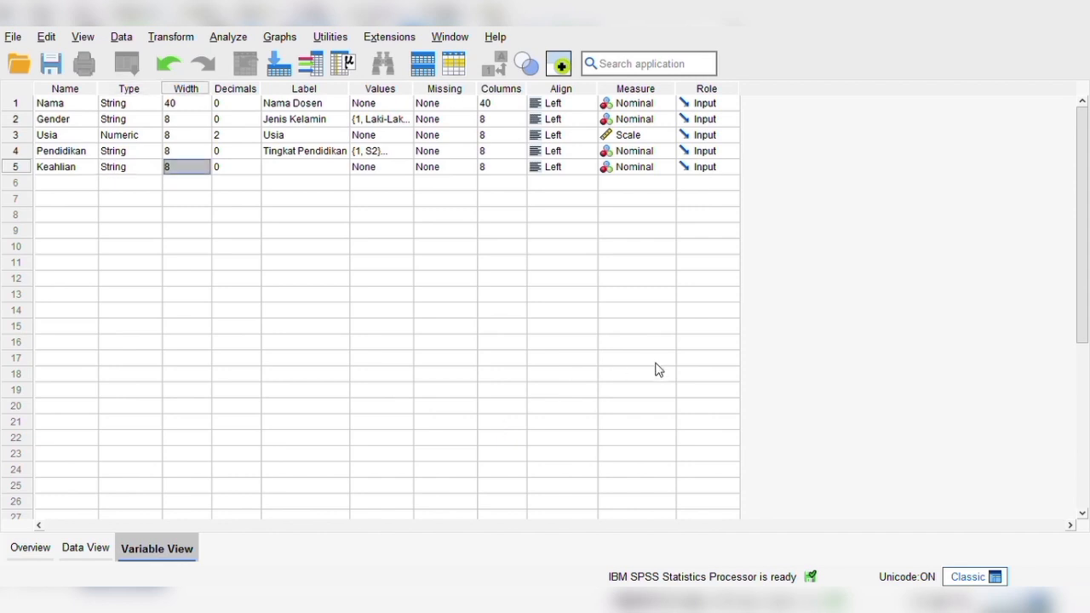
Label the Keahlian variable as Bidang Pendidikan.
{"action": "left_click", "coordinate": [283, 169]}
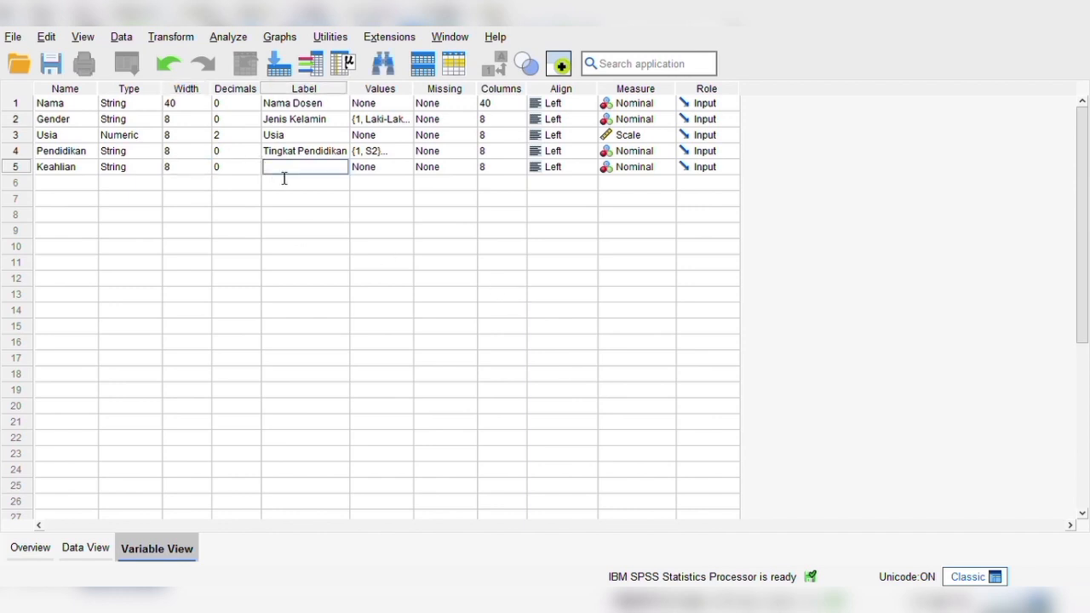
{"action": "type", "text": "Bidang Pendidikan"}
{"action": "key", "text": "Tab"}
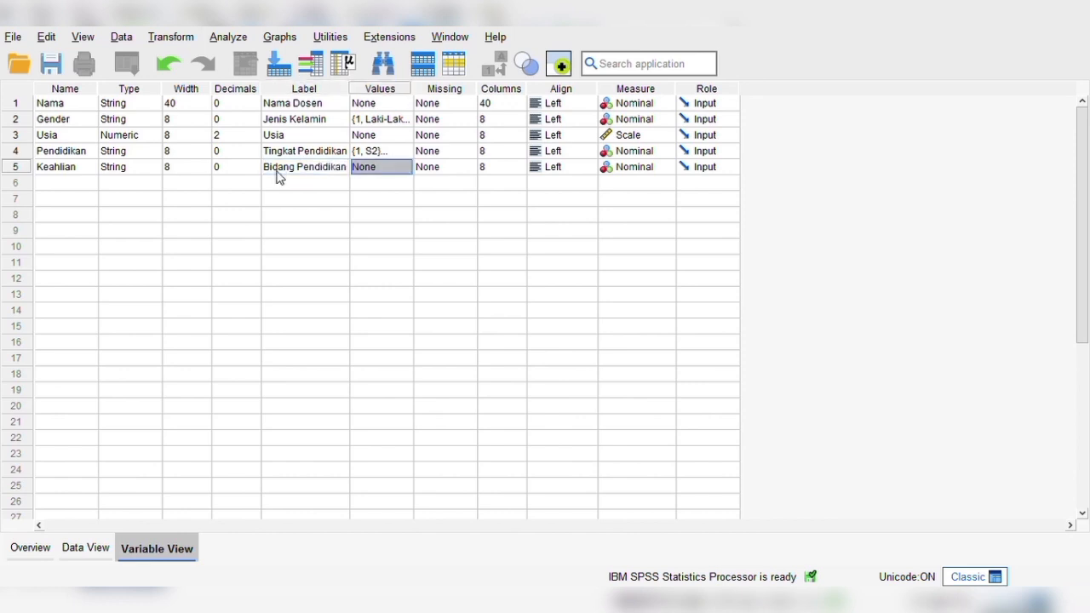
Define the value labels of the Keahlian variable, with 1 standing for Akuntansi.
{"action": "left_click", "coordinate": [402, 167]}
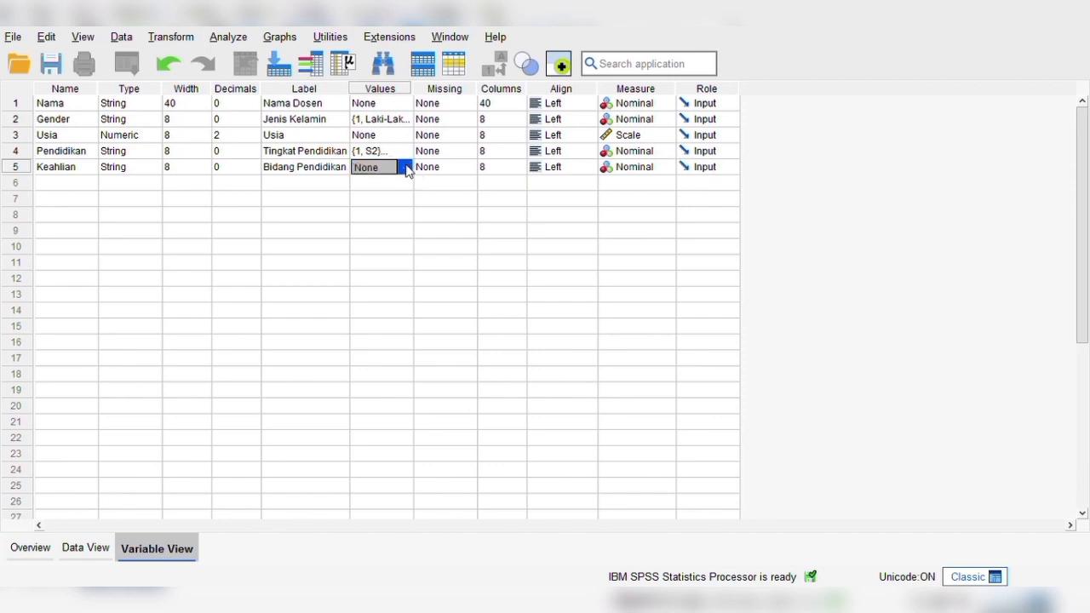
{"action": "left_click", "coordinate": [406, 167]}
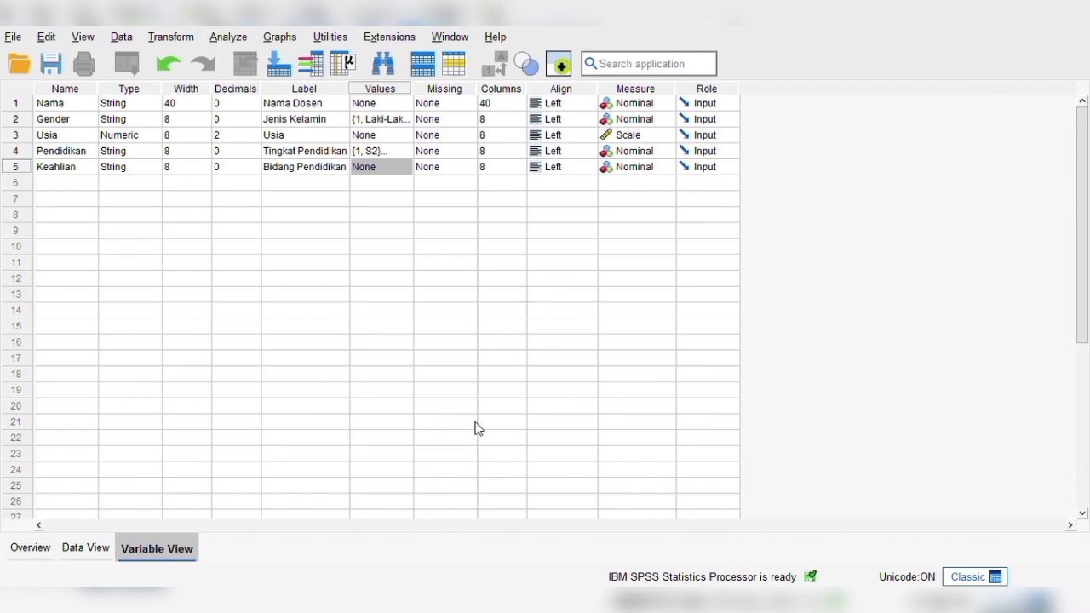
{"action": "key", "text": "ctrl+v"}
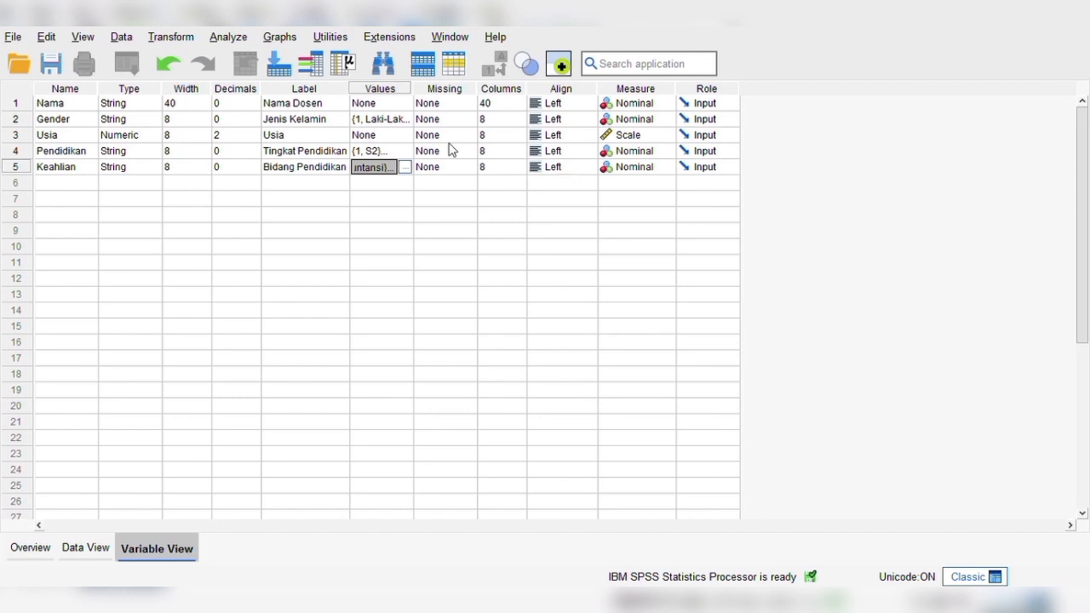
Add a sixth variable named Status and set its type to String.
{"action": "left_click", "coordinate": [55, 192]}
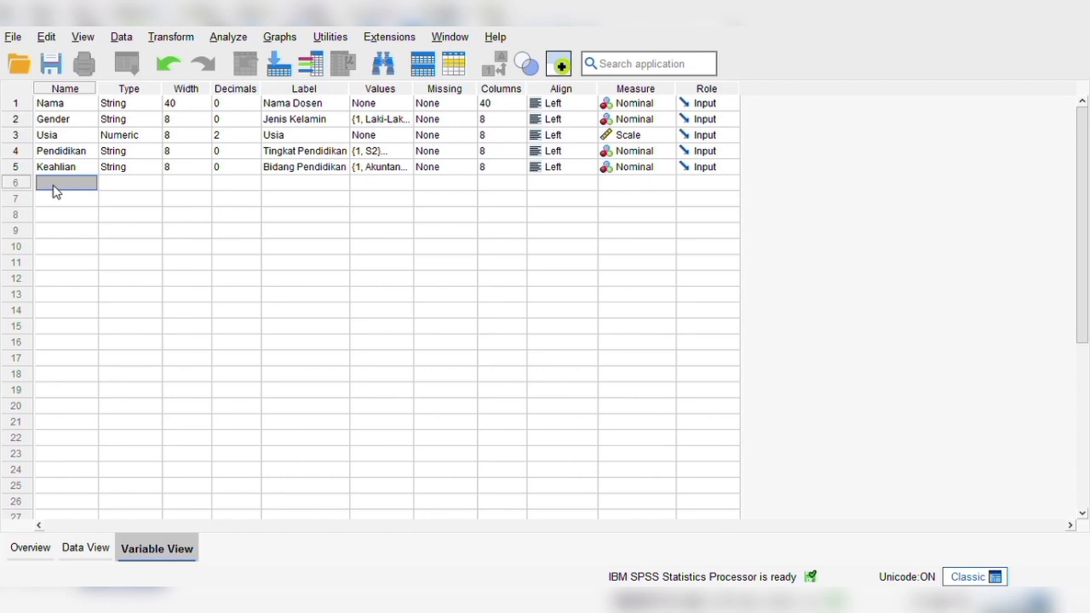
{"action": "type", "text": "Status"}
{"action": "left_click", "coordinate": [125, 182]}
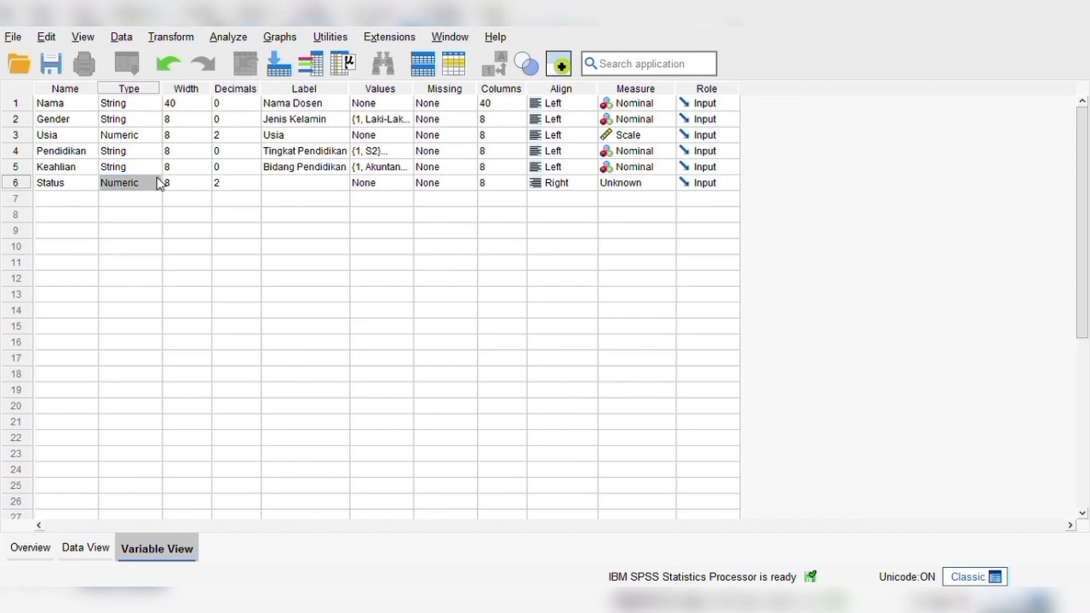
{"action": "left_click", "coordinate": [494, 417]}
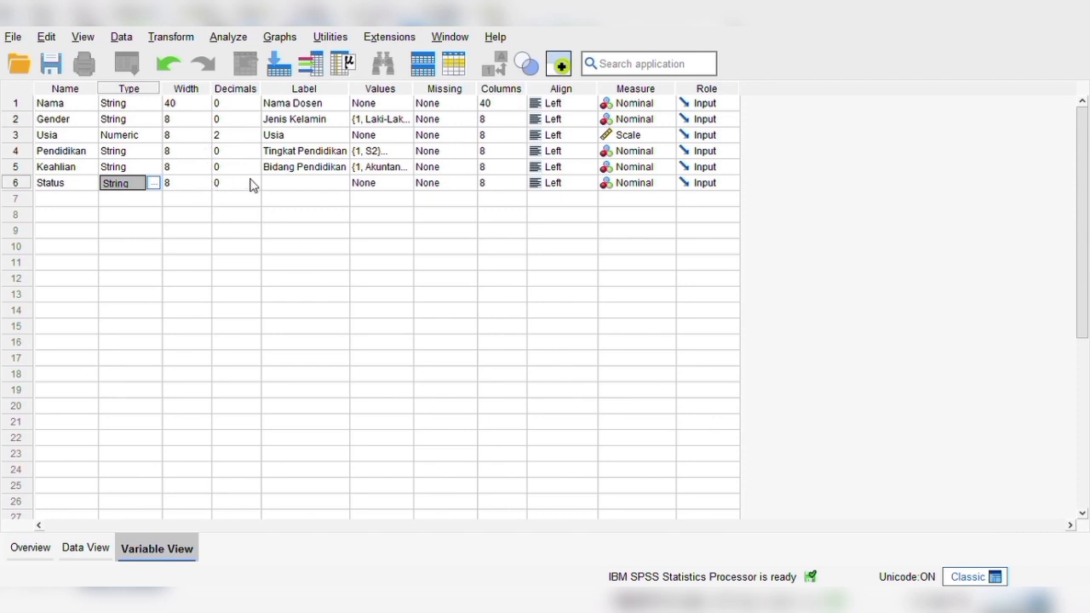
Label the Status variable as Status and leave its value labels undefined.
{"action": "left_click", "coordinate": [297, 183]}
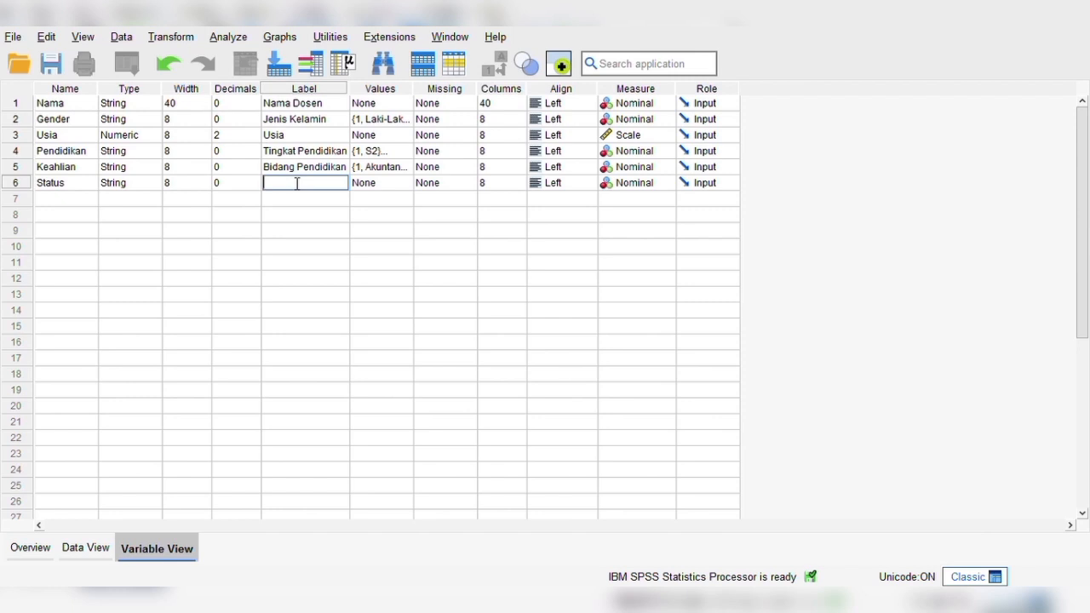
{"action": "type", "text": "Status"}
{"action": "key", "text": "Tab"}
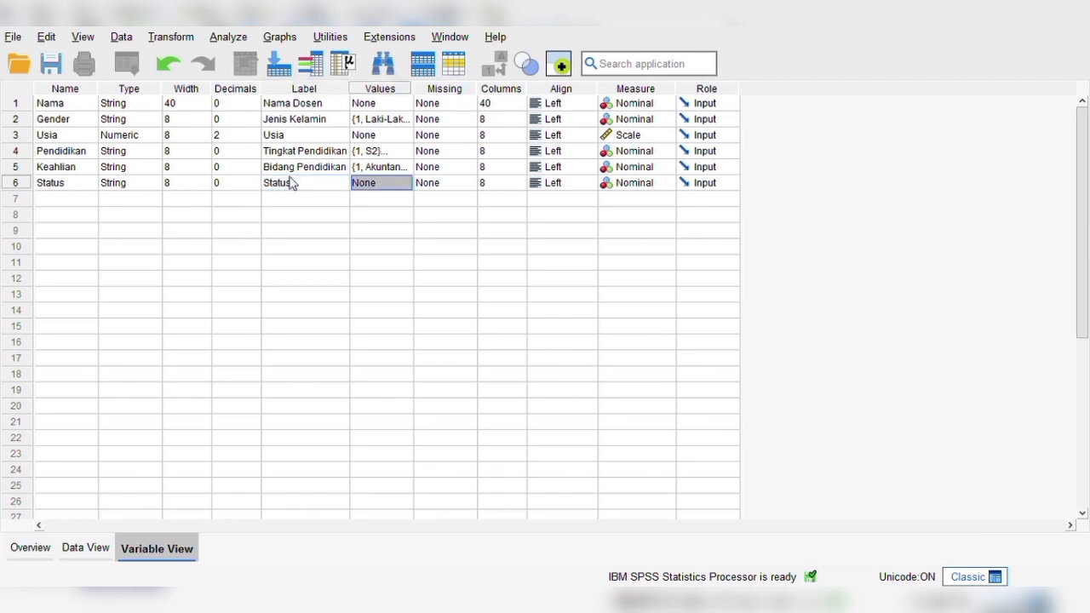
{"action": "key", "text": "Tab"}
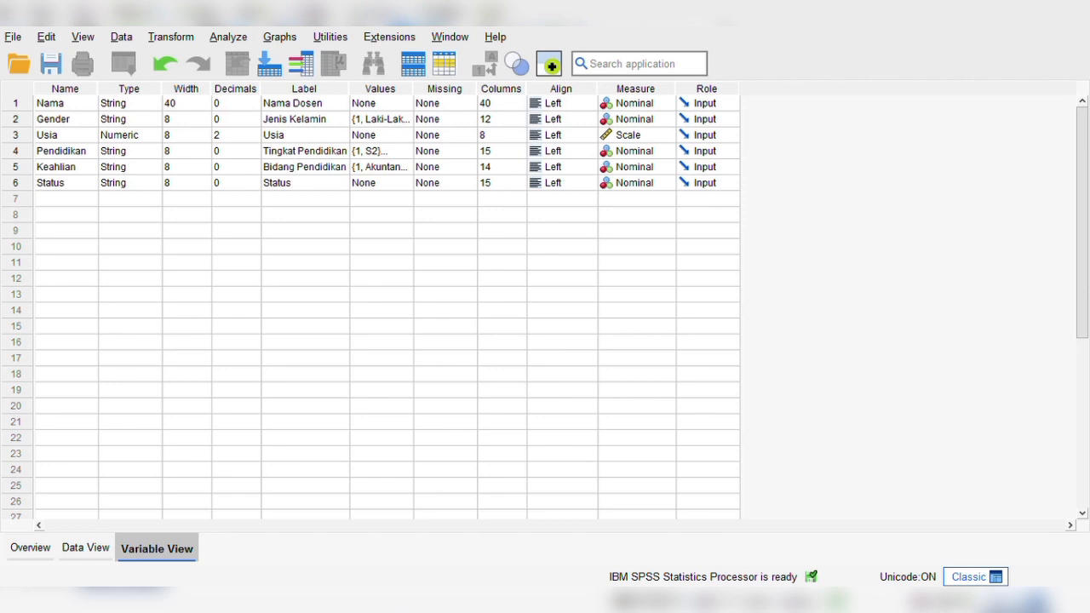
Show the data sheet, switch to the Word document and copy the 25 lecturer rows from the Nama through the Status column.
{"action": "left_click", "coordinate": [90, 549]}
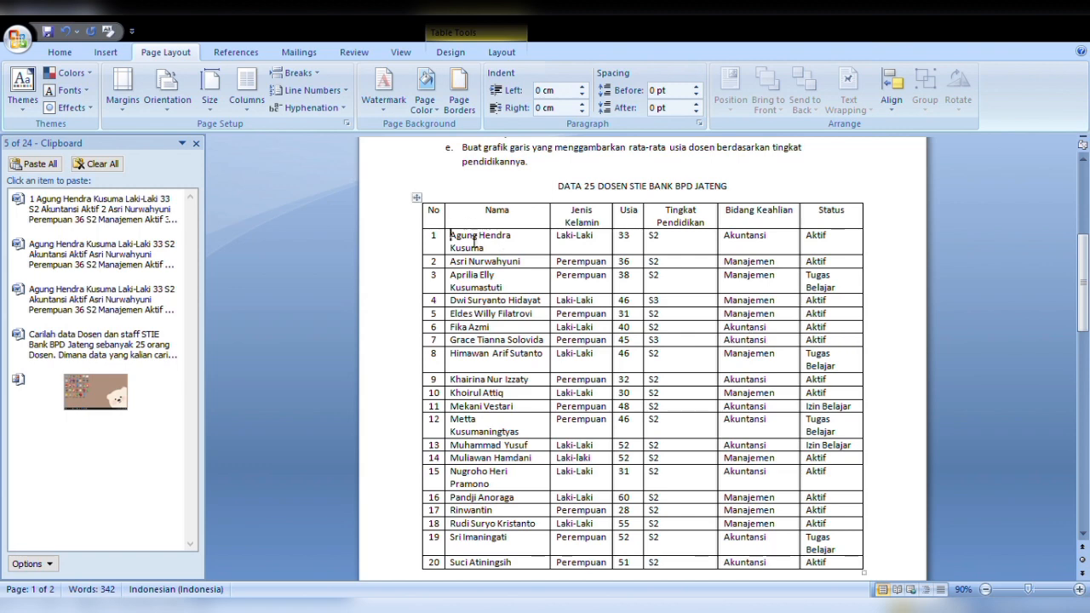
{"action": "left_click_drag", "start_coordinate": [451, 240], "coordinate": [871, 462]}
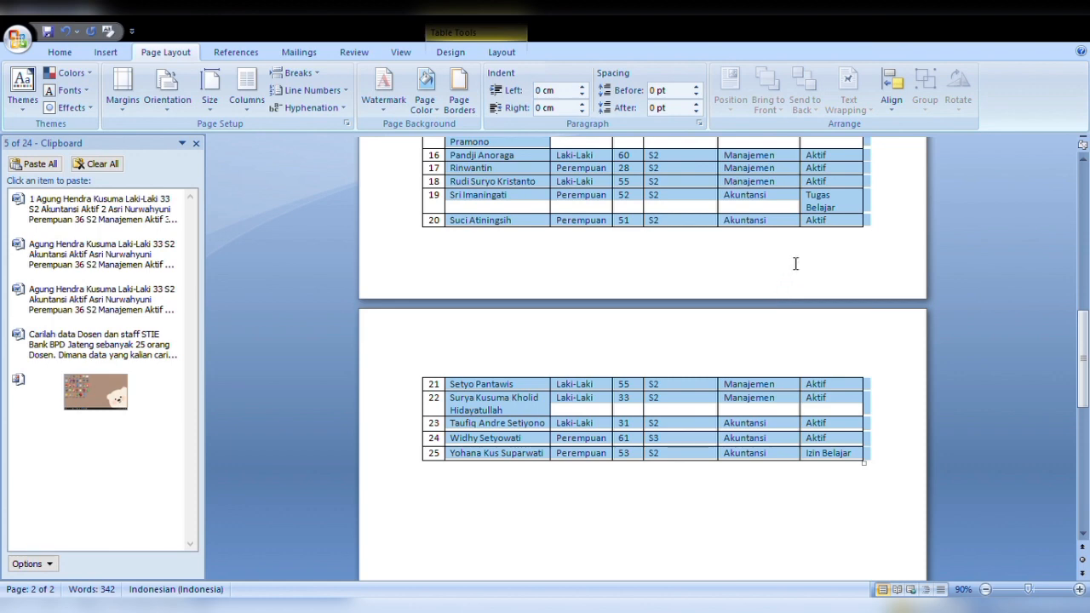
{"action": "key", "text": "ctrl+c"}
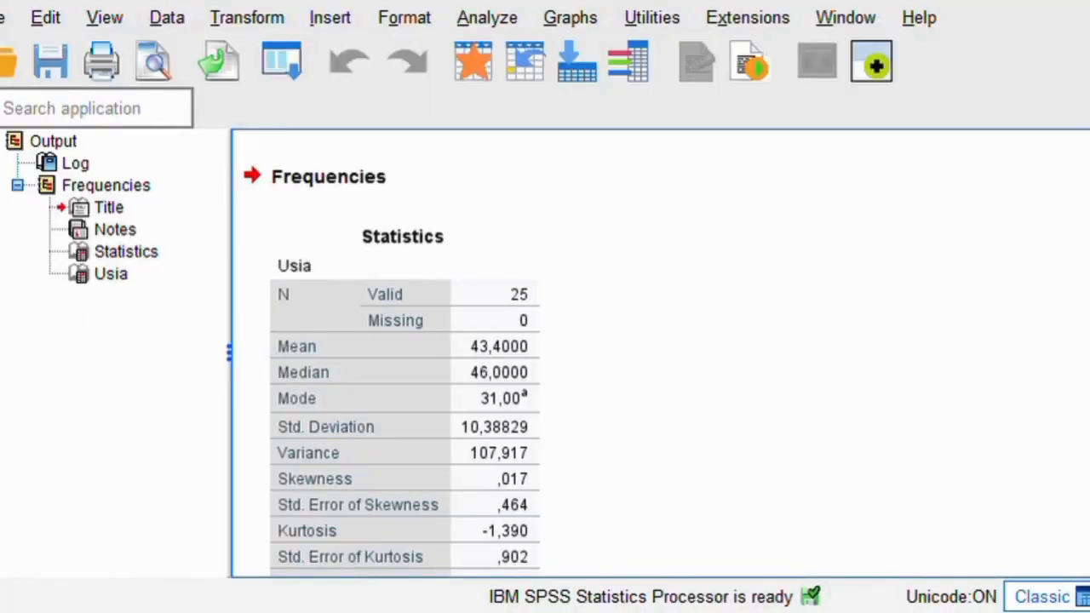
Examine the Frequencies output for Usia, covering both the statistics table and the frequency table.
{"action": "scroll", "coordinate": [753, 391], "scroll_direction": "down", "scroll_amount": 3}
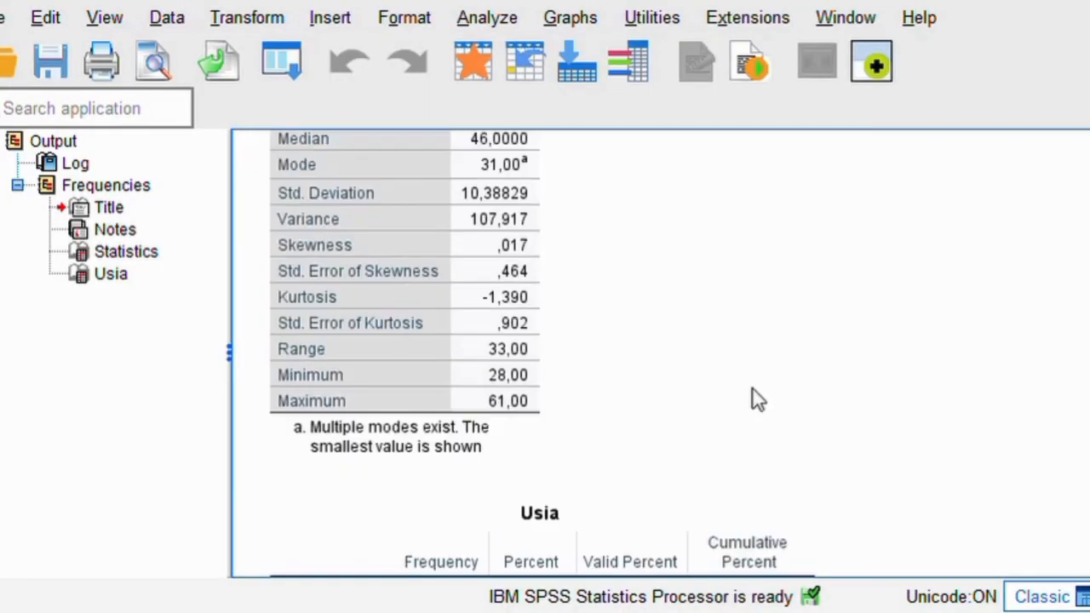
{"action": "scroll", "coordinate": [752, 392], "scroll_direction": "up", "scroll_amount": 4}
{"action": "scroll", "coordinate": [753, 391], "scroll_direction": "down", "scroll_amount": 8}
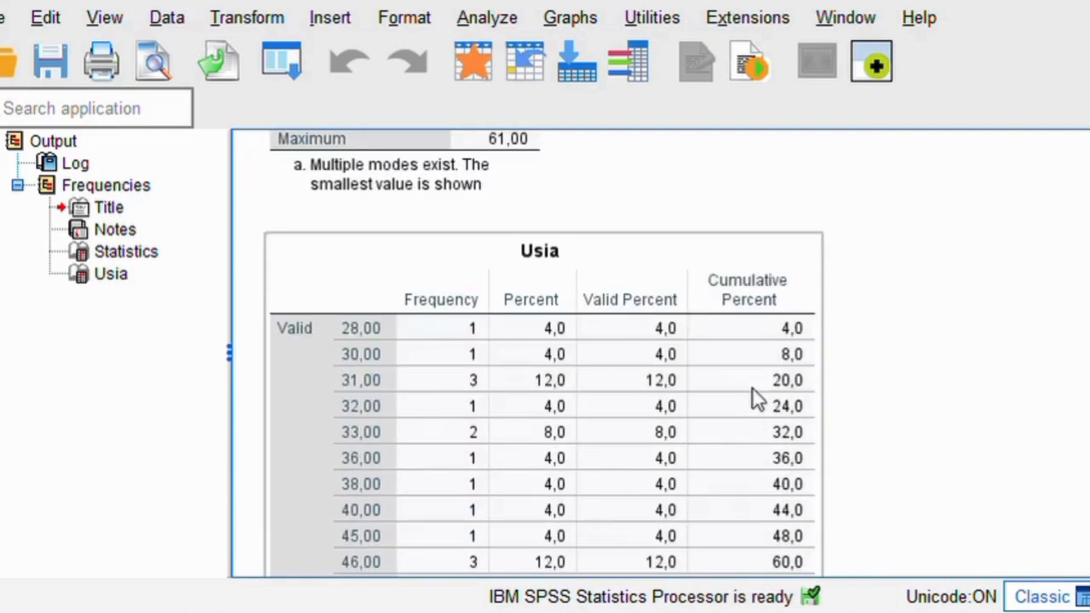
{"action": "scroll", "coordinate": [753, 398], "scroll_direction": "down", "scroll_amount": 5}
{"action": "scroll", "coordinate": [752, 399], "scroll_direction": "up", "scroll_amount": 11}
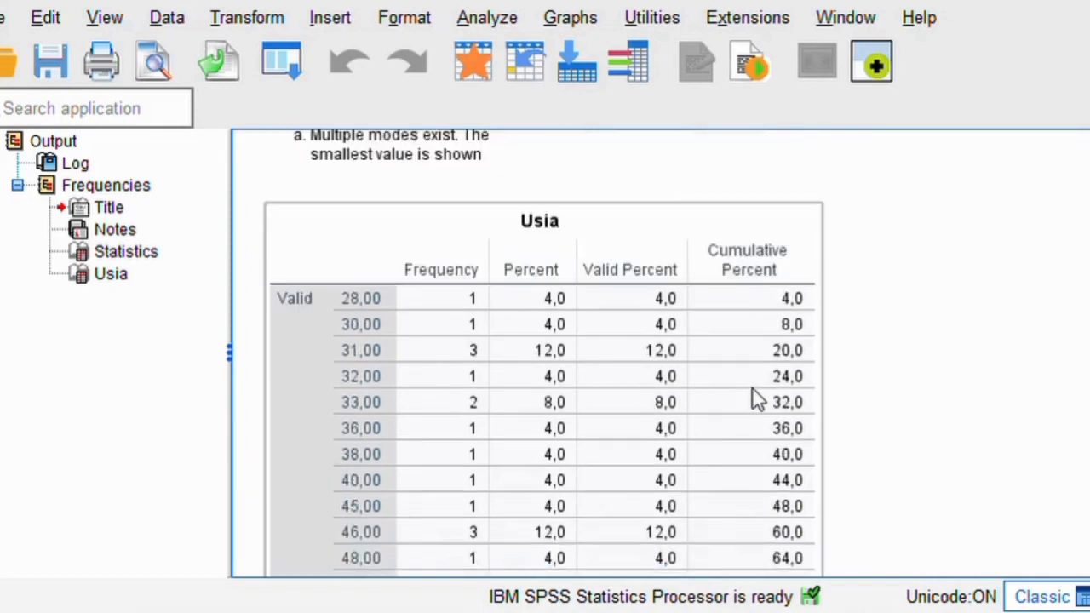
{"action": "scroll", "coordinate": [752, 399], "scroll_direction": "down", "scroll_amount": 11}
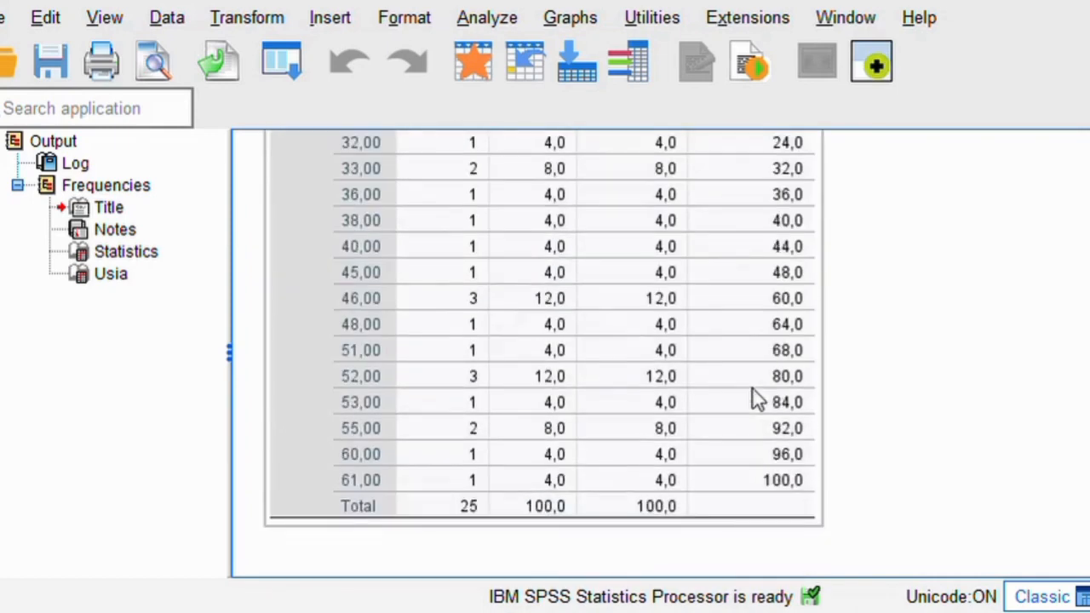
{"action": "scroll", "coordinate": [755, 399], "scroll_direction": "up", "scroll_amount": 3}
{"action": "scroll", "coordinate": [753, 398], "scroll_direction": "up", "scroll_amount": 3}
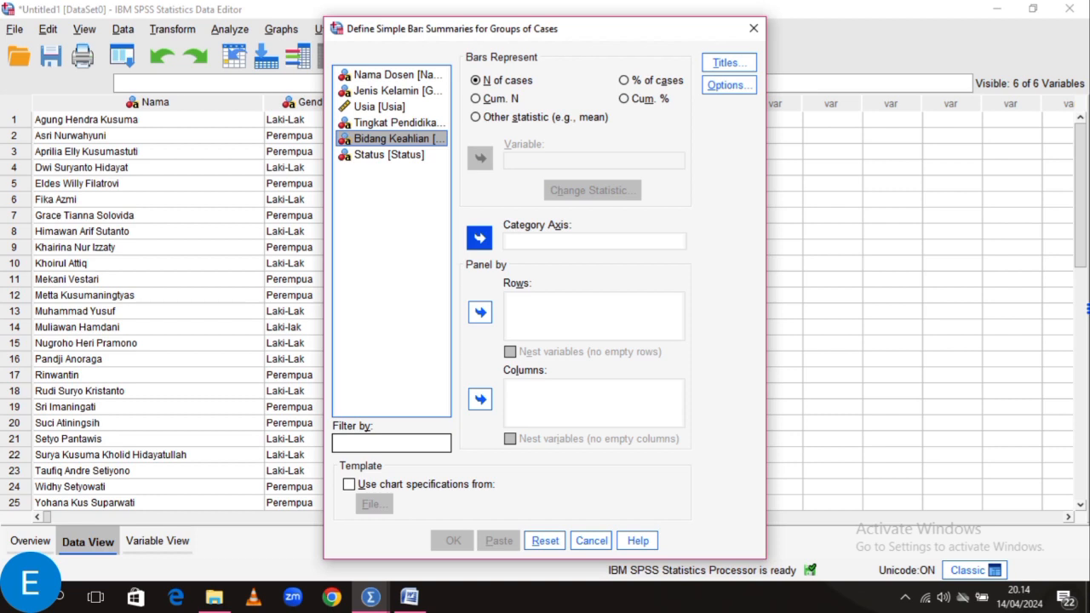
Set Bidang Keahlian as the simple bar chart's category axis and title it "grafik batang untuk persentase dosen berdasarkan bidang keahliannya".
{"action": "left_click", "coordinate": [479, 239]}
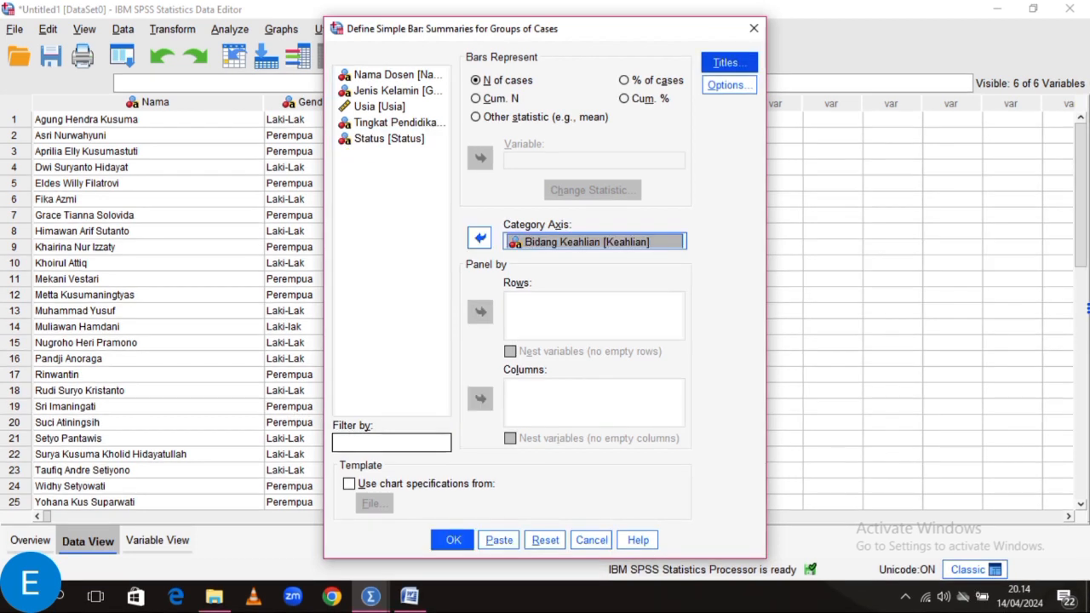
{"action": "left_click", "coordinate": [729, 63]}
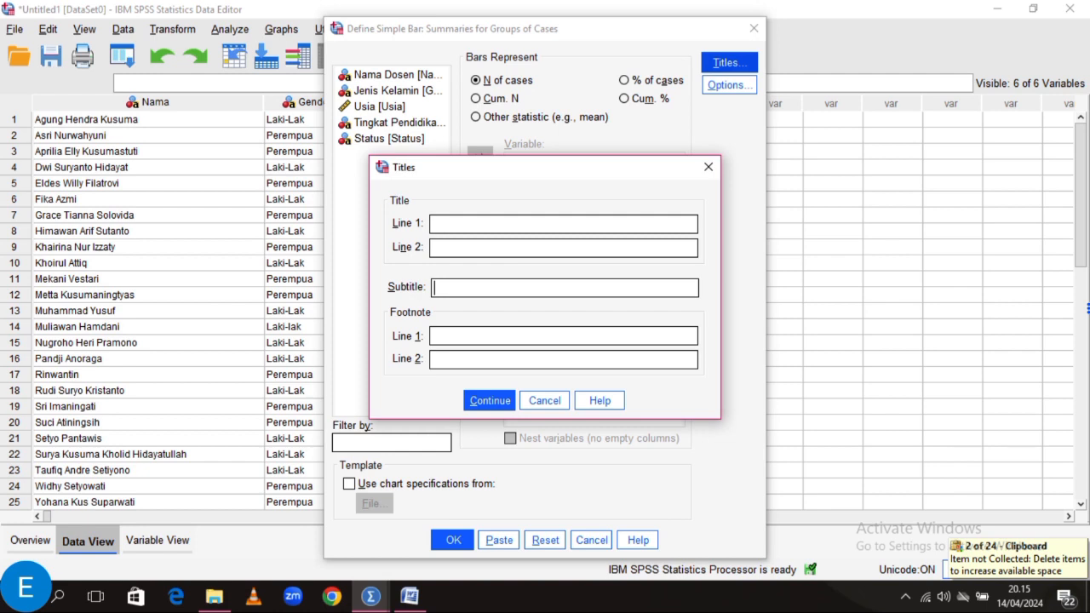
{"action": "type", "text": "untuk persentase dosen berdasarkan bidang keahliannya"}
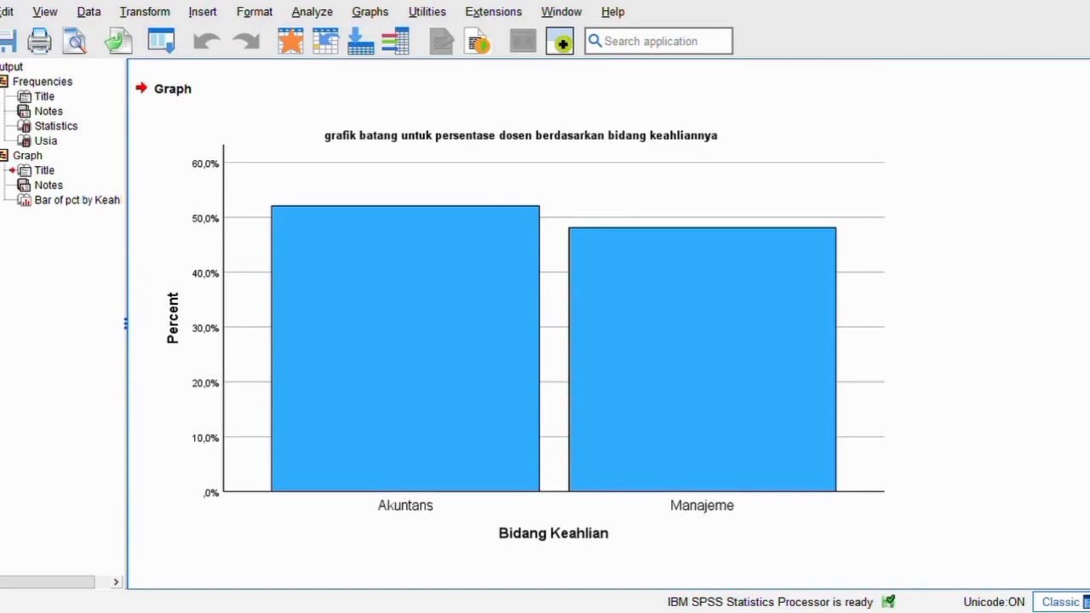
{"action": "left_click", "coordinate": [486, 241]}
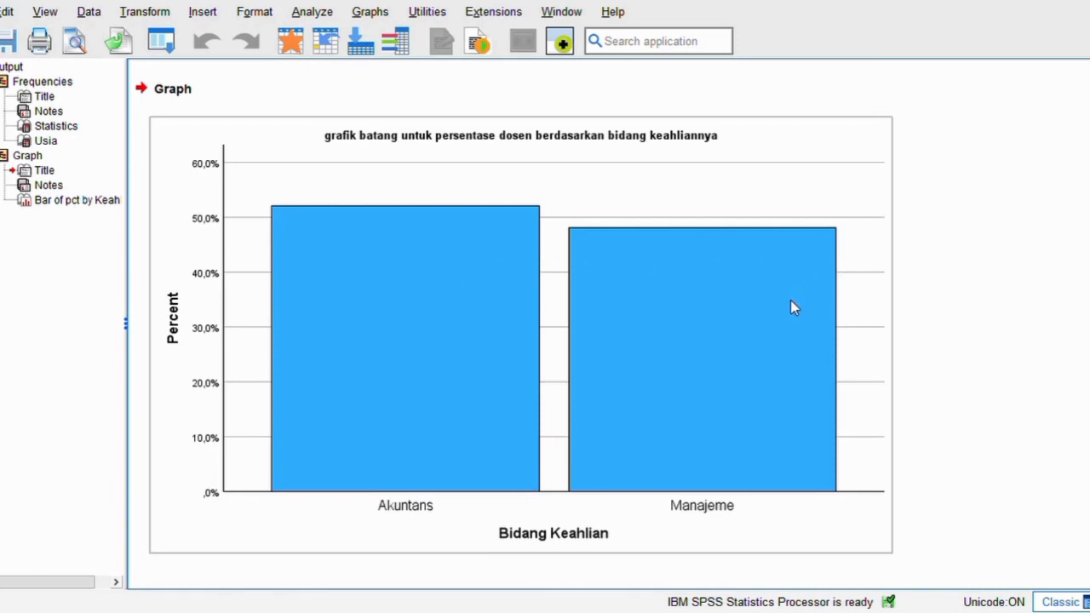
{"action": "left_click", "coordinate": [955, 238]}
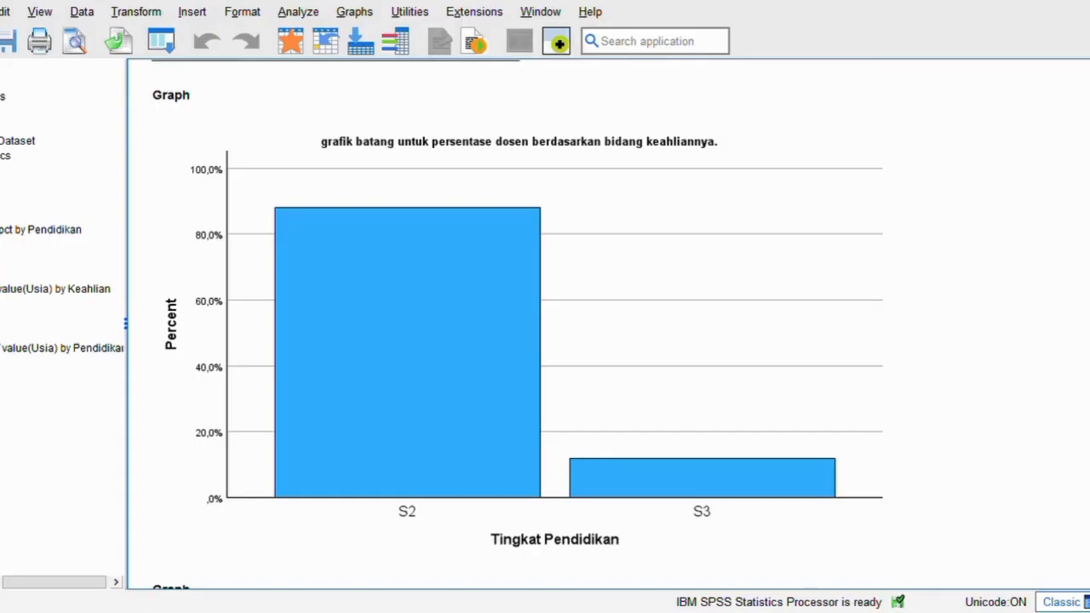
{"action": "left_click", "coordinate": [679, 169]}
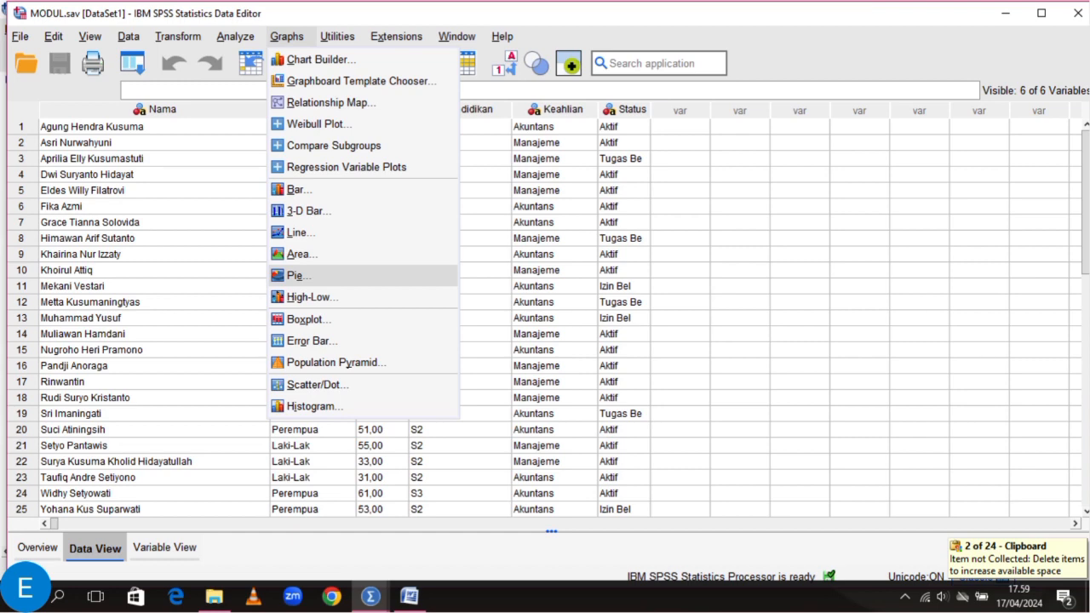
Create an individual-cases pie chart of Usia labelled by Bidang Keahlian, subtitled "Grafik lingkaran yang menggambarkan rata-rata usia dosen berdasarkan bidang keahliannya".
{"action": "left_click", "coordinate": [299, 276]}
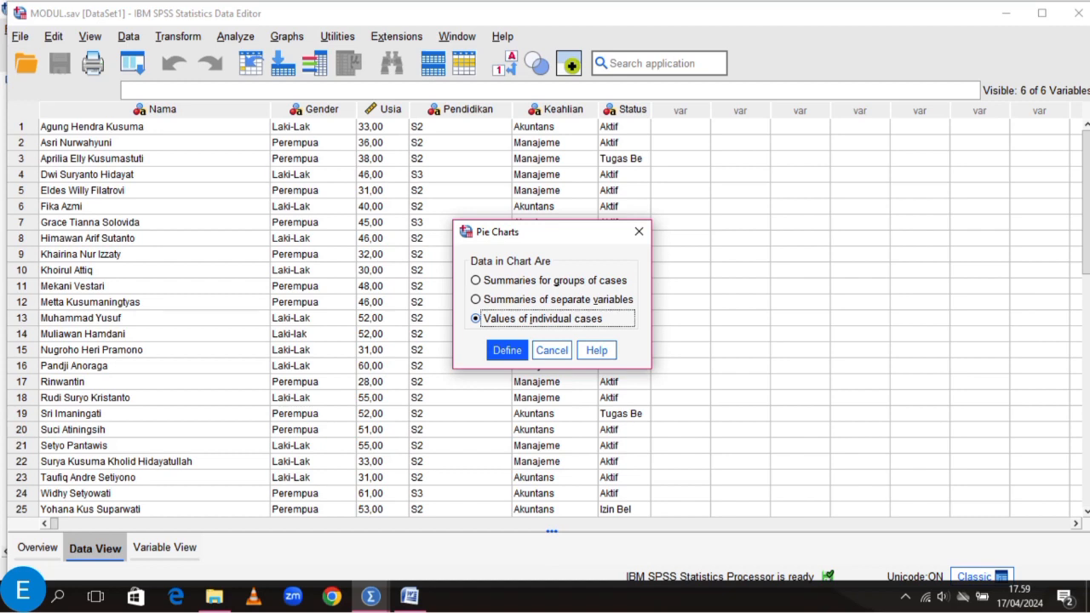
{"action": "key", "text": "Return"}
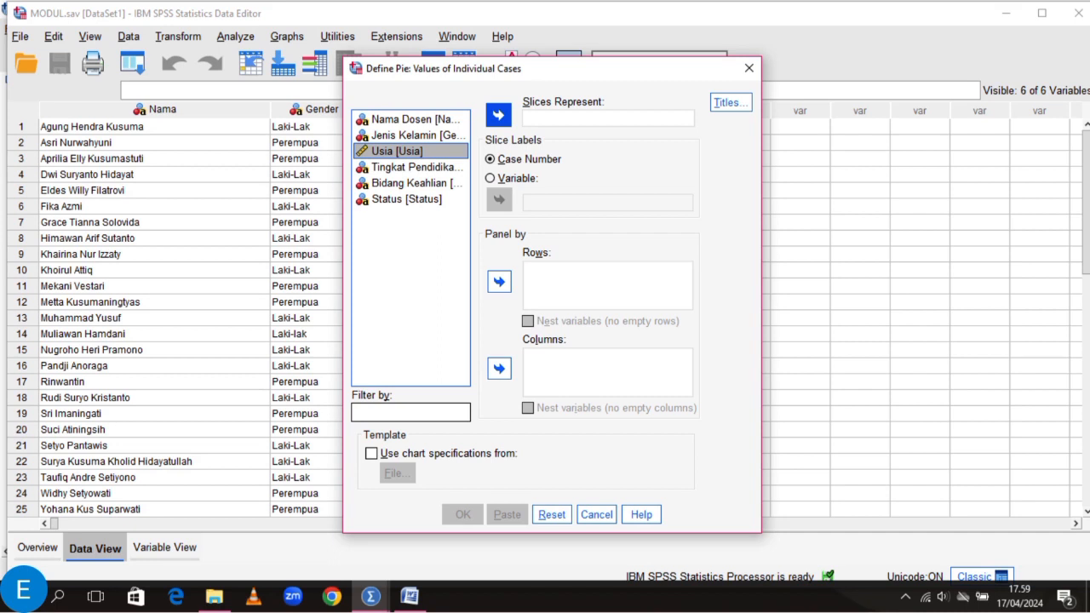
{"action": "left_click", "coordinate": [499, 115]}
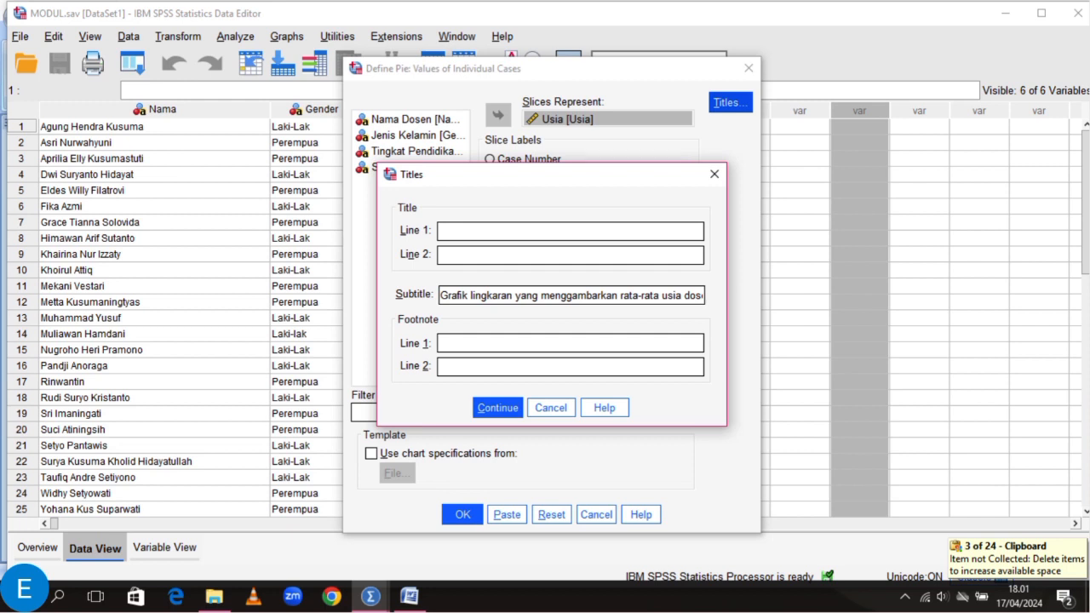
{"action": "key", "text": "Return"}
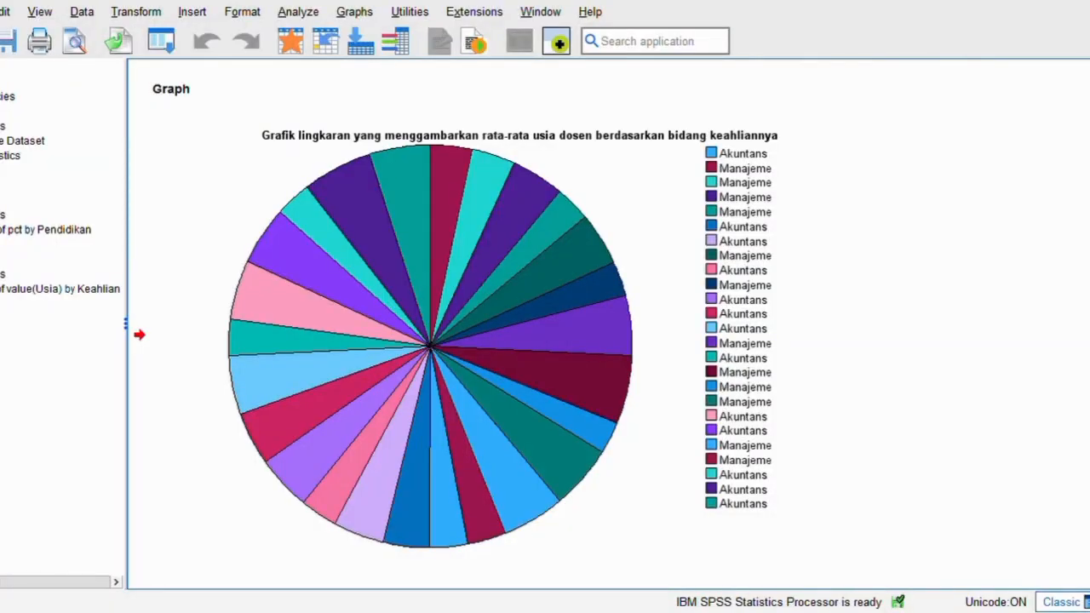
{"action": "left_click", "coordinate": [523, 150]}
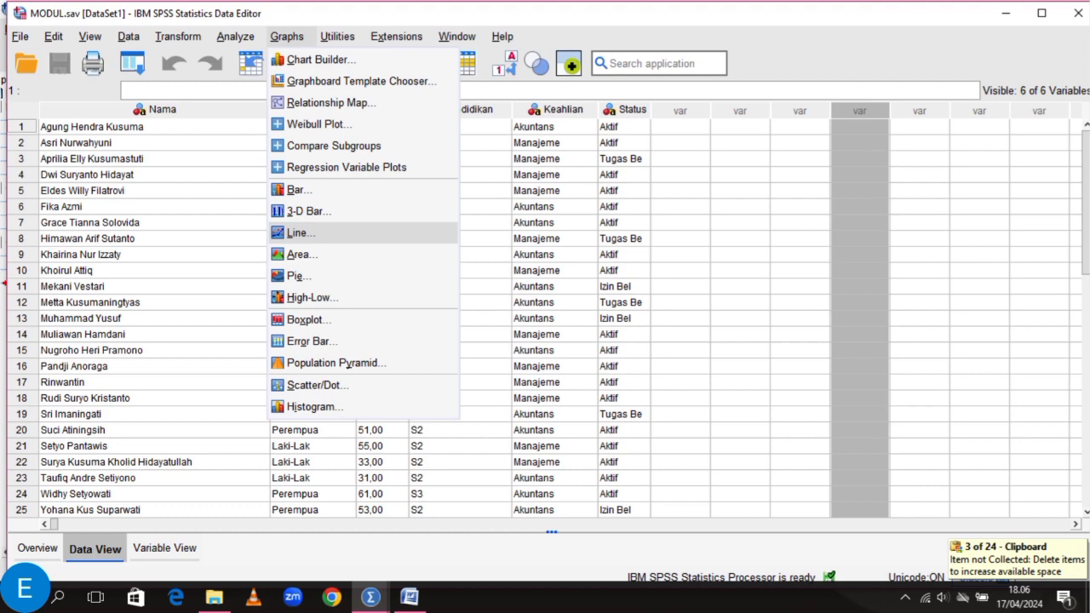
Define a simple line chart of individual case values with Usia as the line and Tingkat Pendidikan as the category label variable.
{"action": "left_click", "coordinate": [301, 233]}
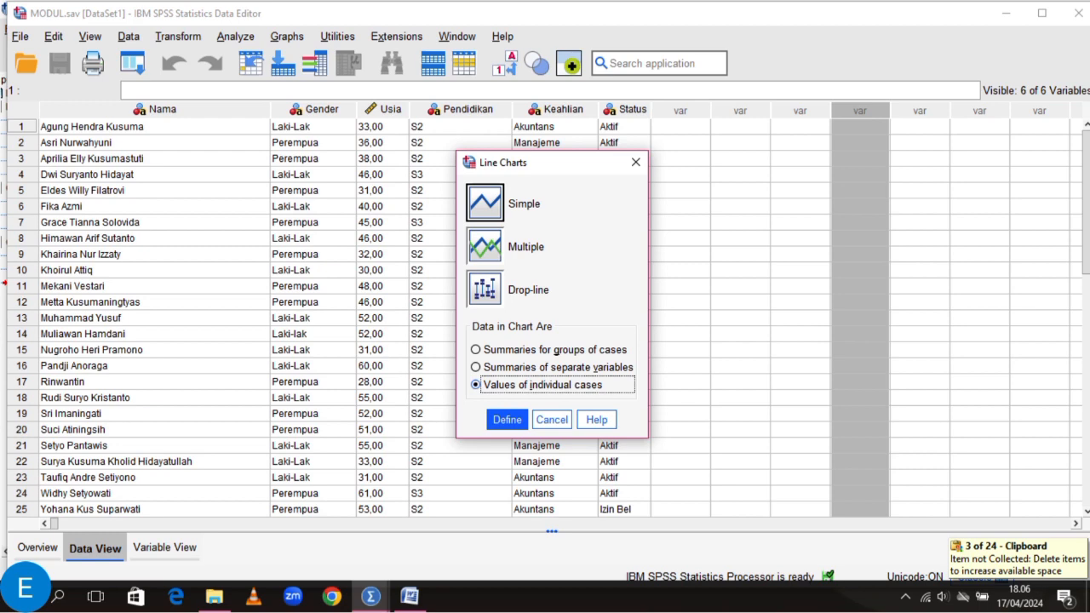
{"action": "key", "text": "Return"}
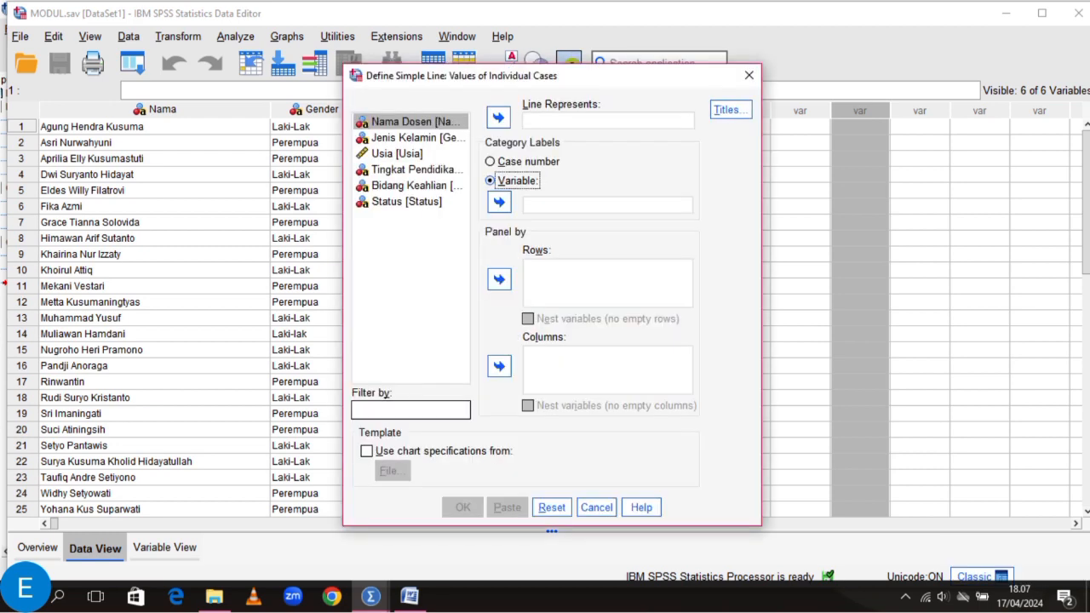
{"action": "left_click", "coordinate": [416, 170]}
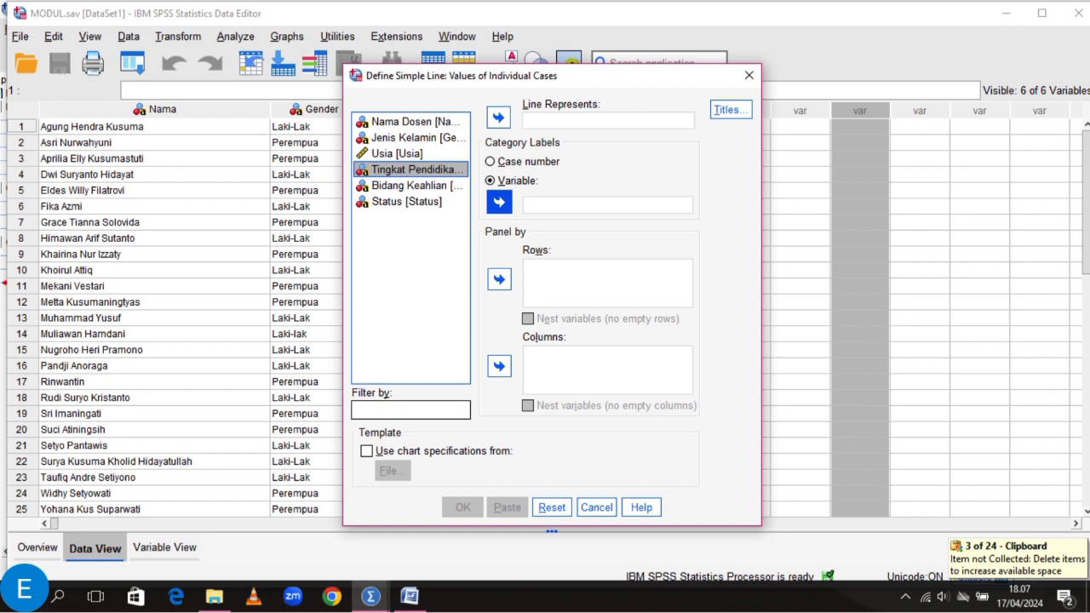
{"action": "left_click", "coordinate": [499, 202]}
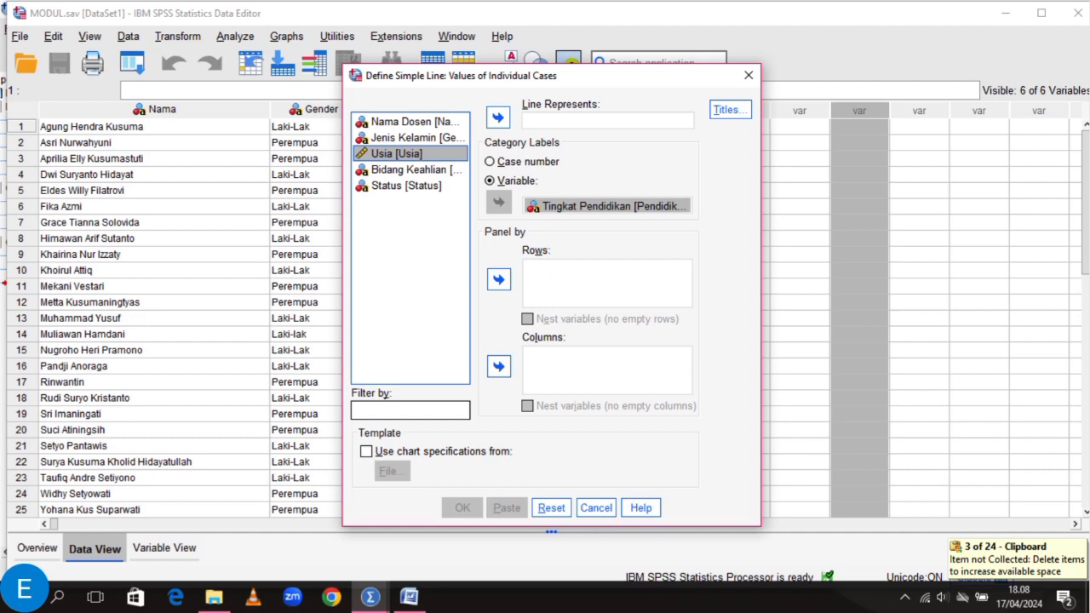
{"action": "left_click", "coordinate": [498, 117]}
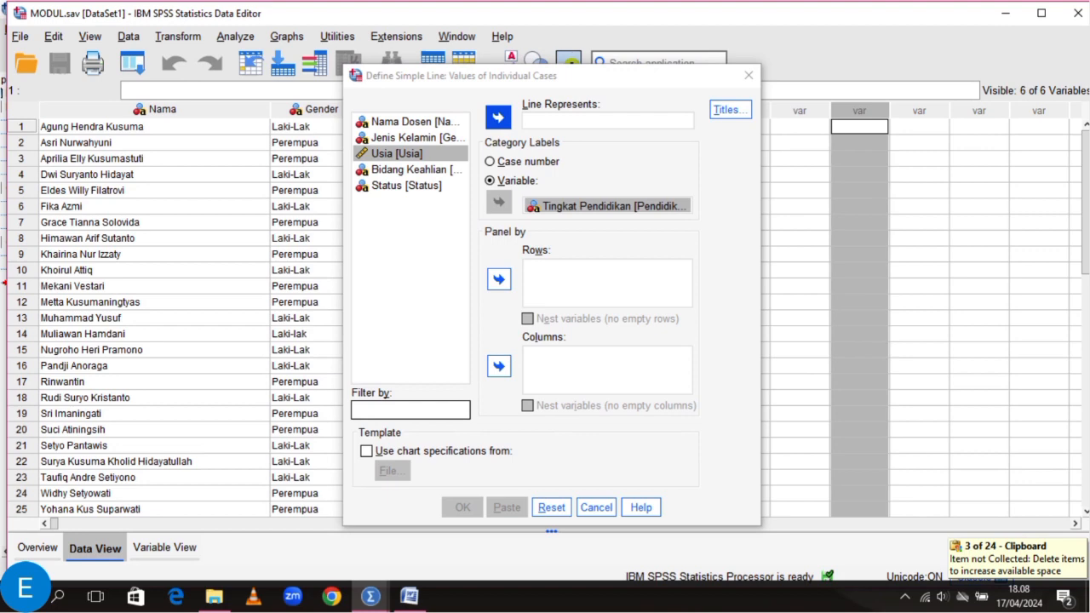
{"action": "left_click", "coordinate": [498, 117]}
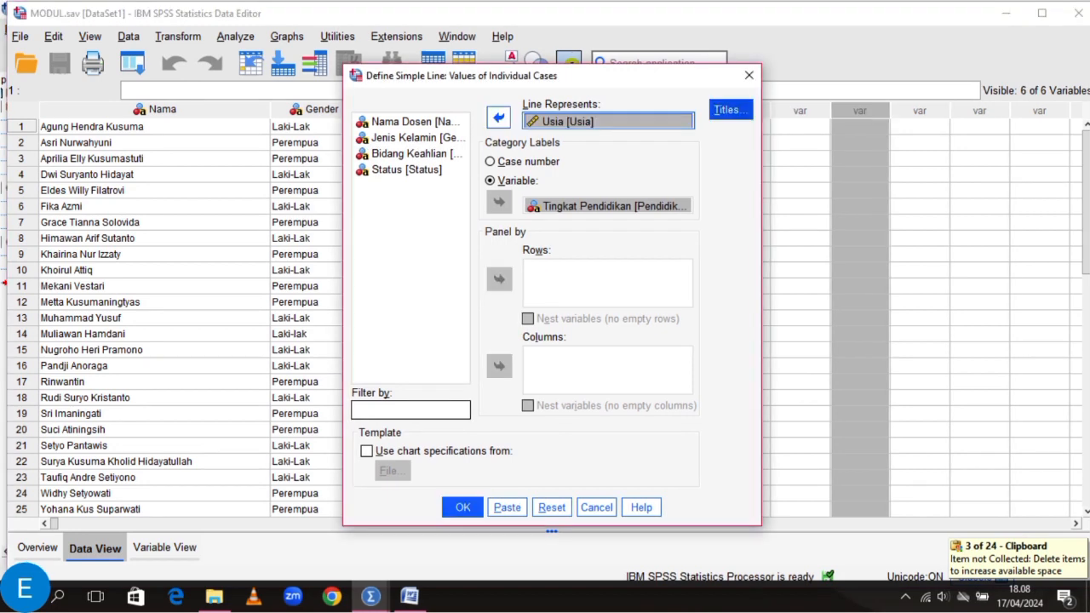
Paste in the line chart's subtitle ending in "rata-rata usia dosen berdasarkan tingkat pendidikannya" and accept the titles.
{"action": "left_click", "coordinate": [730, 110]}
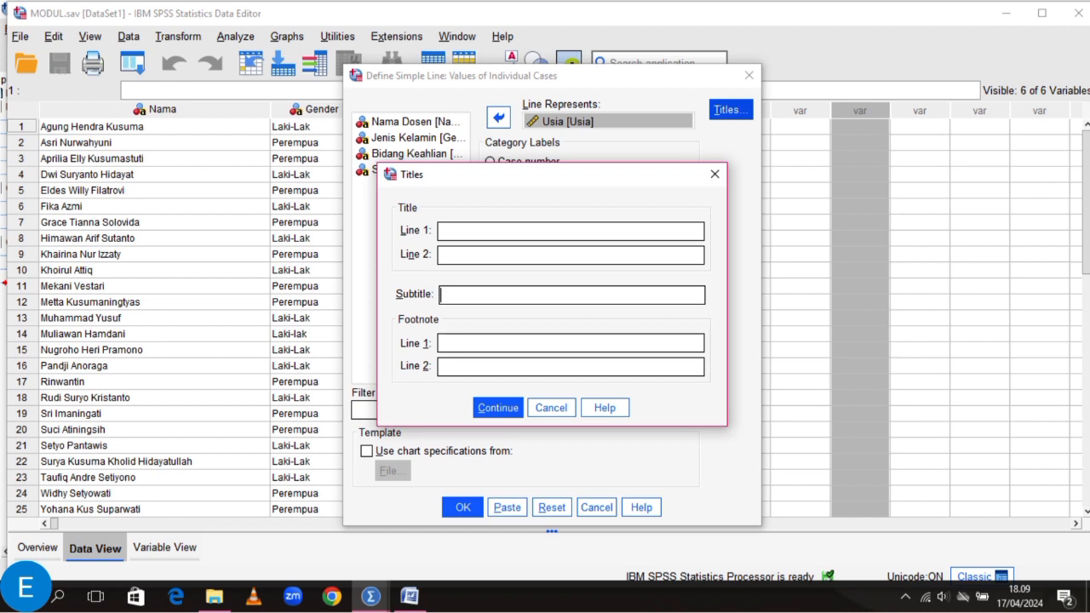
{"action": "key", "text": "ctrl+v"}
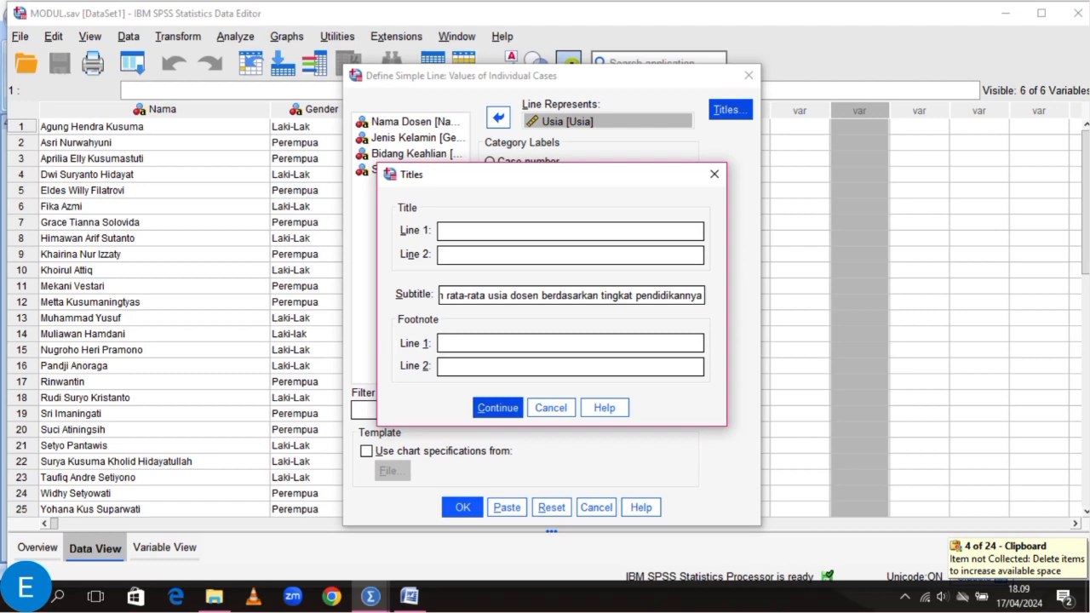
{"action": "key", "text": "Return"}
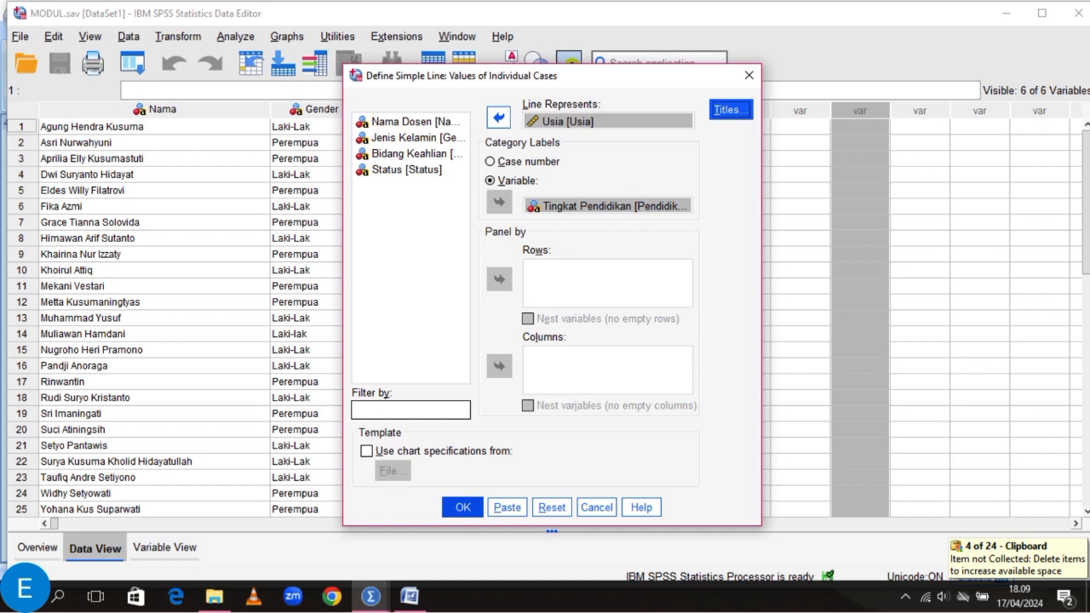